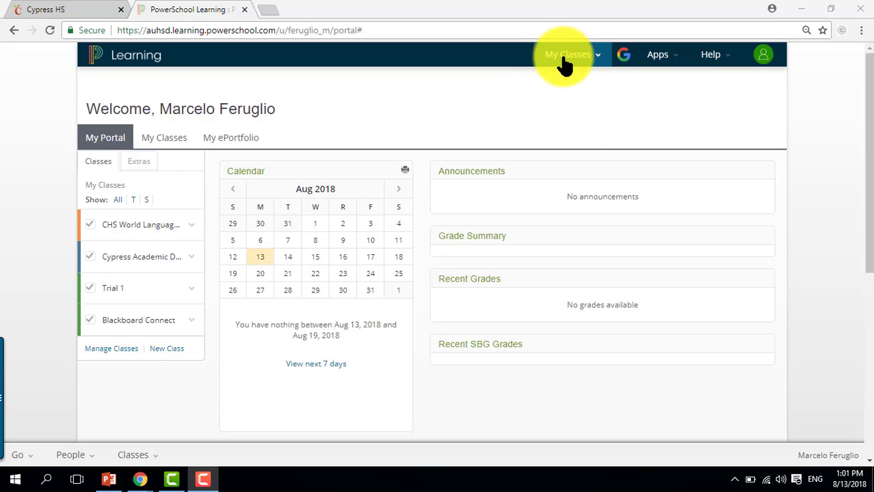
Open the inactive class Español 2 2017-2018 listed under the 2017/2018 school year
left_click(576, 66)
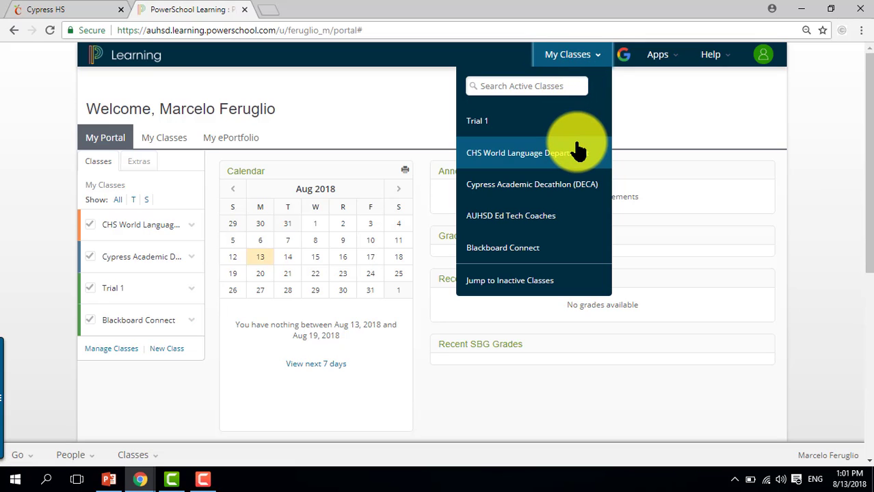
left_click(578, 282)
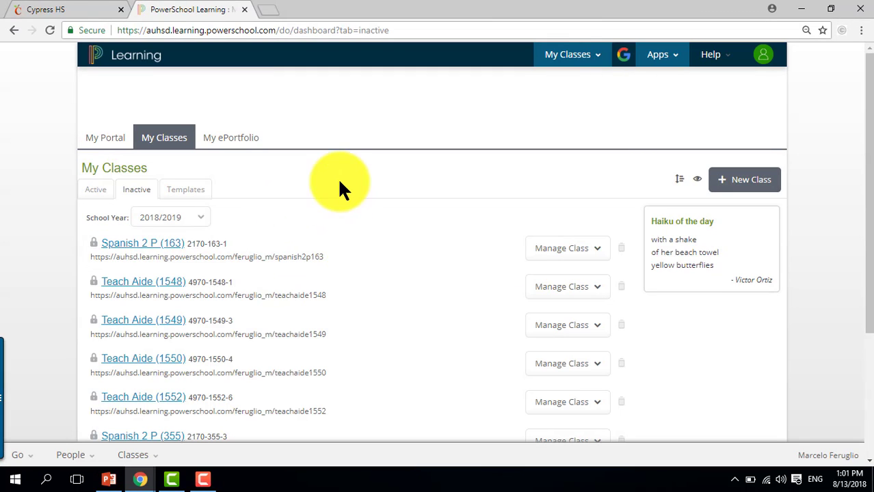
left_click(191, 218)
left_click(190, 272)
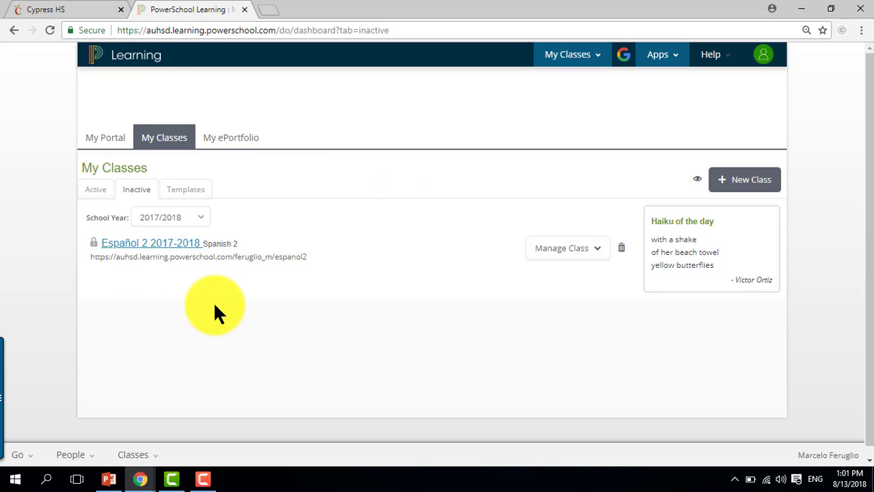
left_click(153, 250)
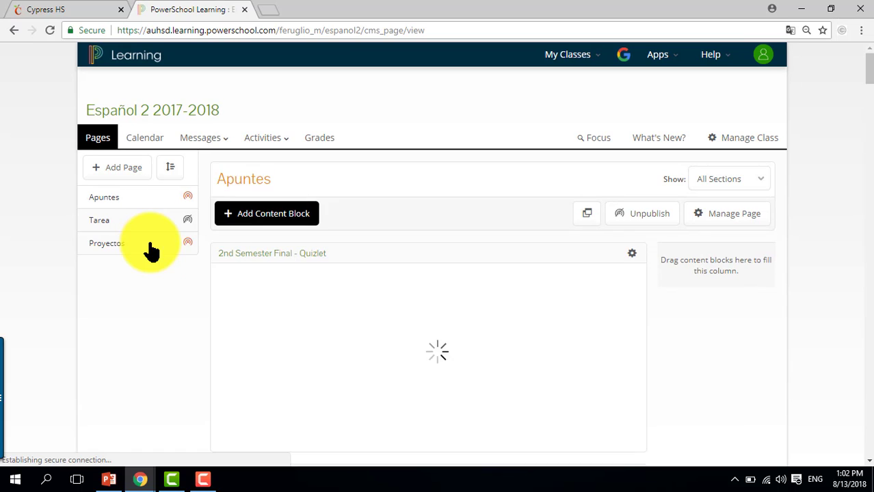
Make the class active until May 30, 2019 and save
left_click(750, 142)
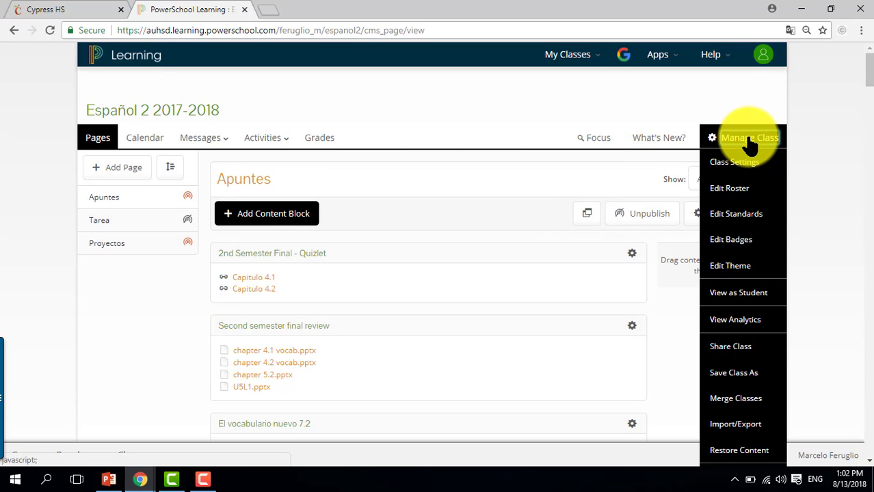
left_click_drag(865, 77, 870, 96)
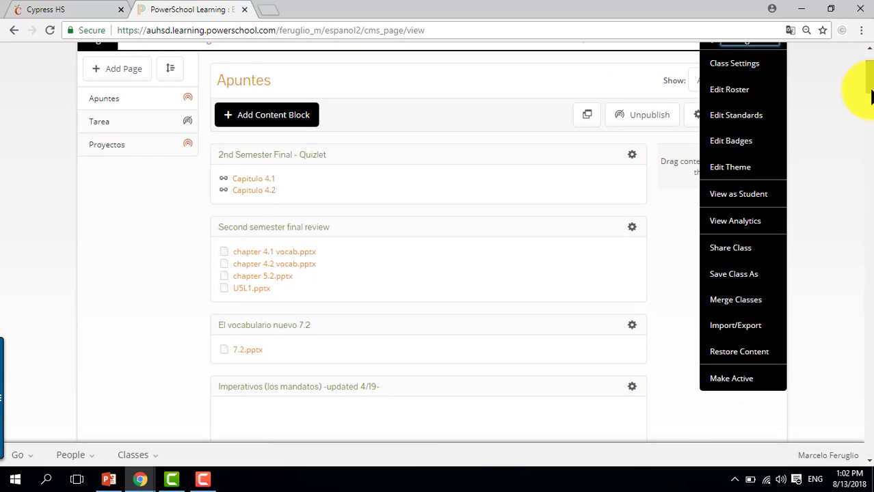
scroll(863, 92, "down", 1)
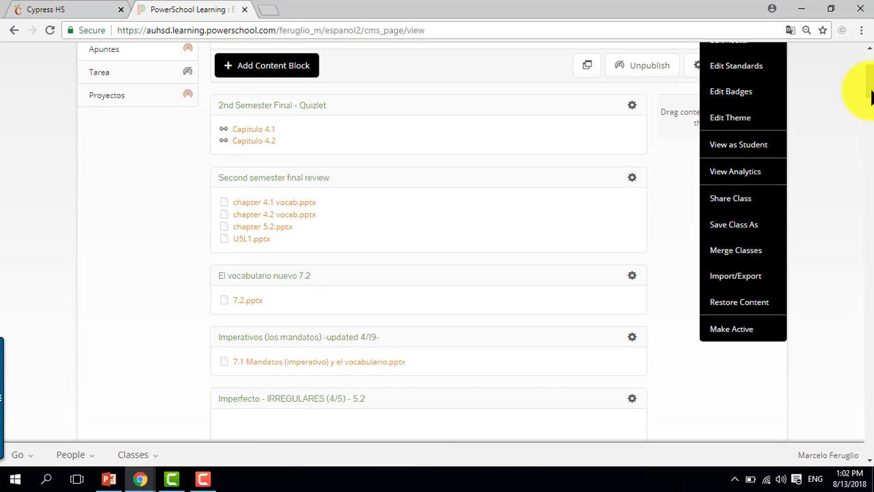
left_click(745, 330)
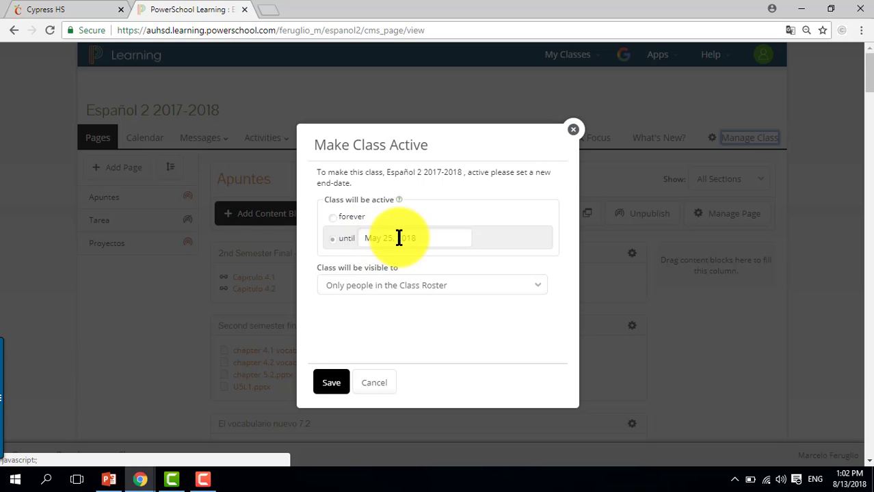
left_click(394, 237)
key("BackSpace")
key("BackSpace")
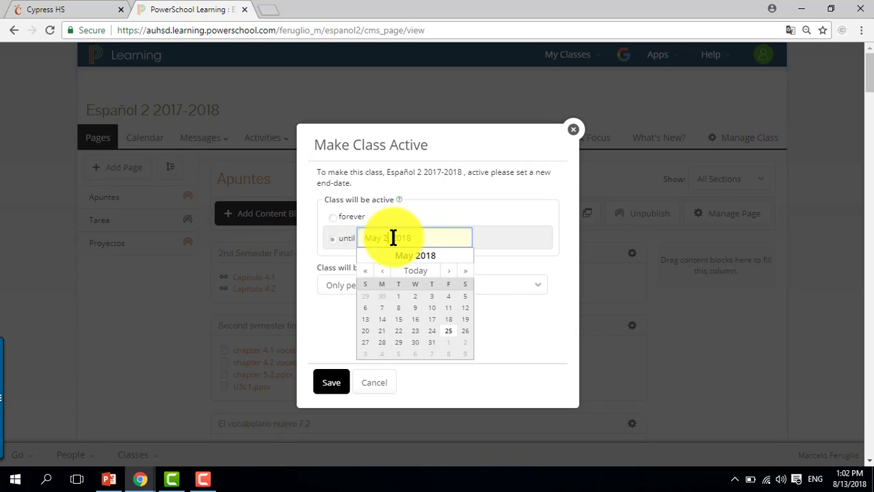
type("30, 2019")
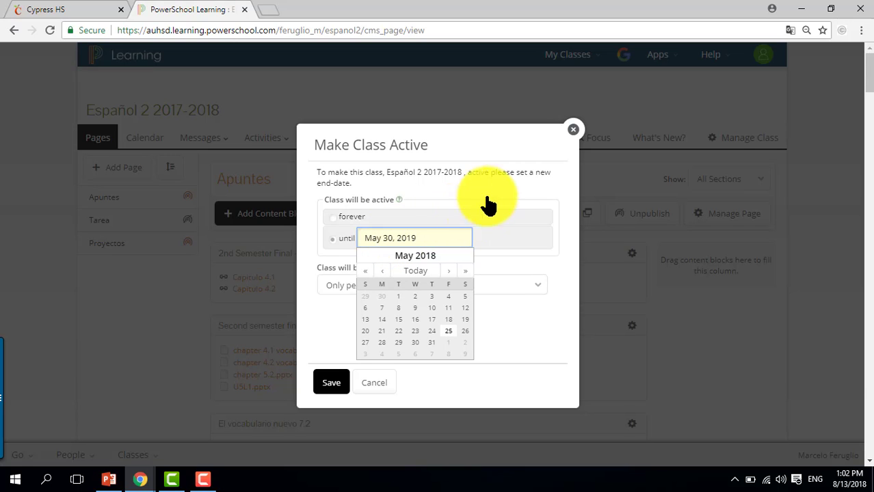
left_click(523, 192)
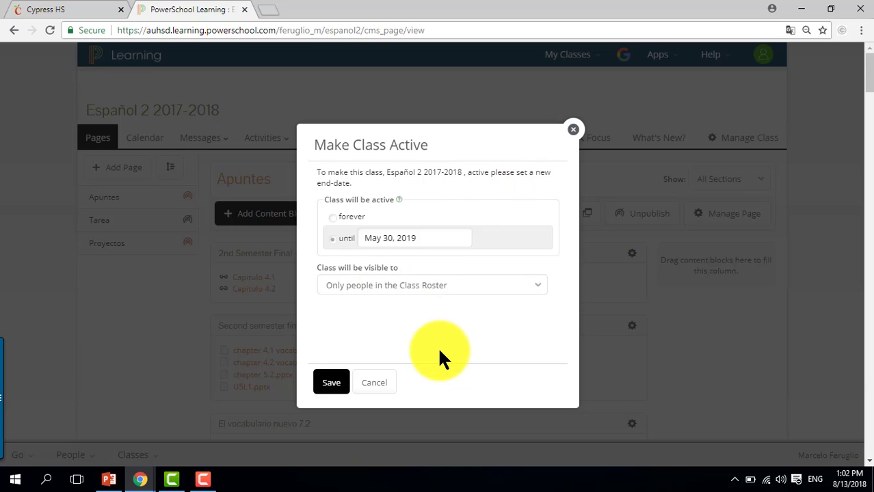
left_click(331, 384)
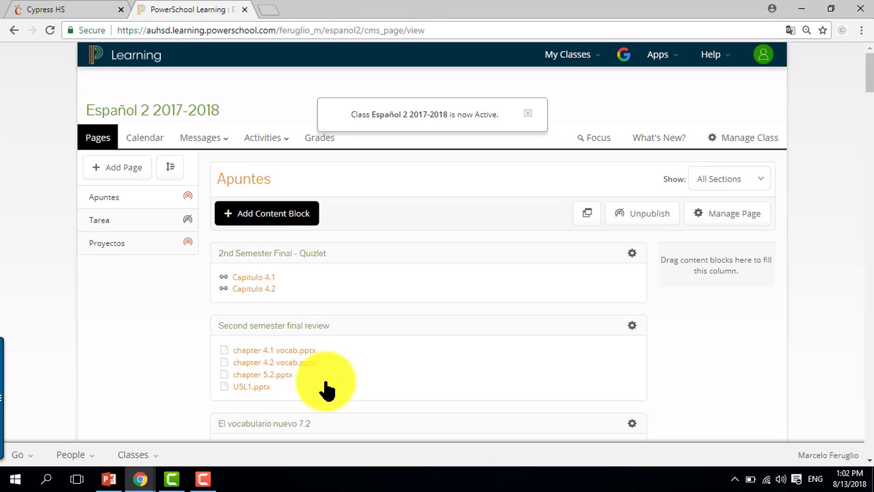
Reload the page and check the active class list for the reactivated class
left_click(528, 114)
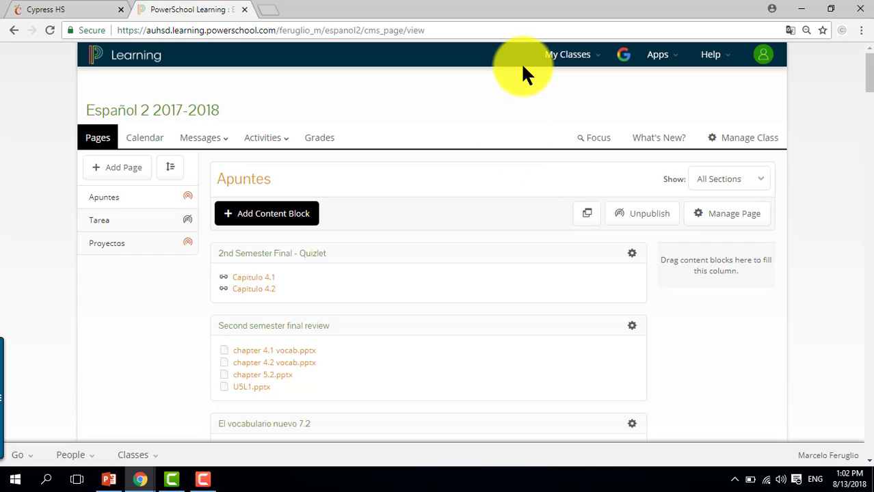
left_click(572, 62)
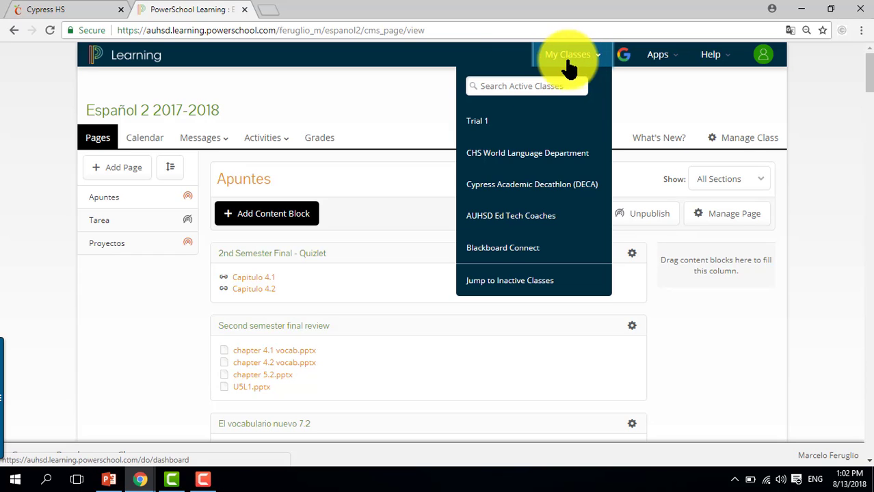
left_click(395, 114)
left_click(374, 30)
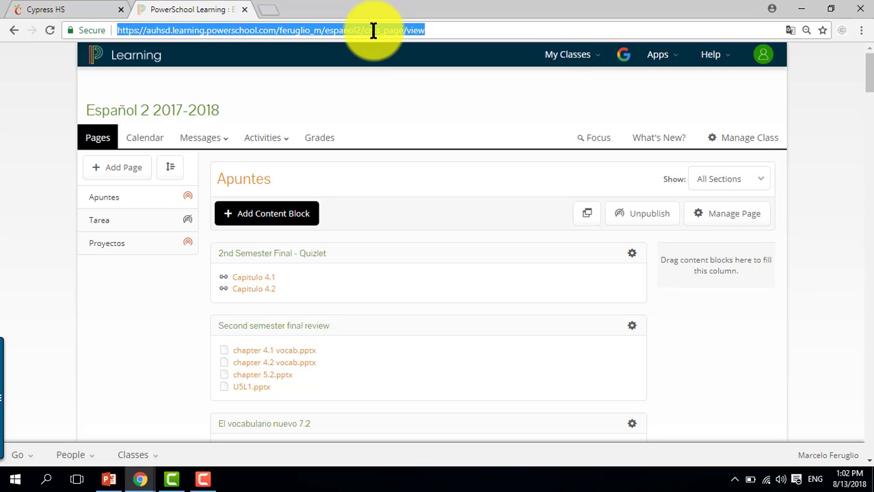
key("Return")
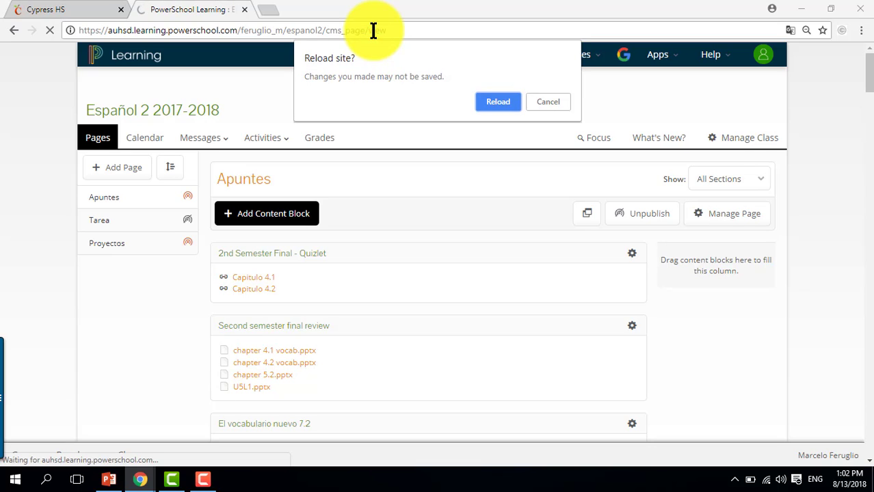
left_click(505, 101)
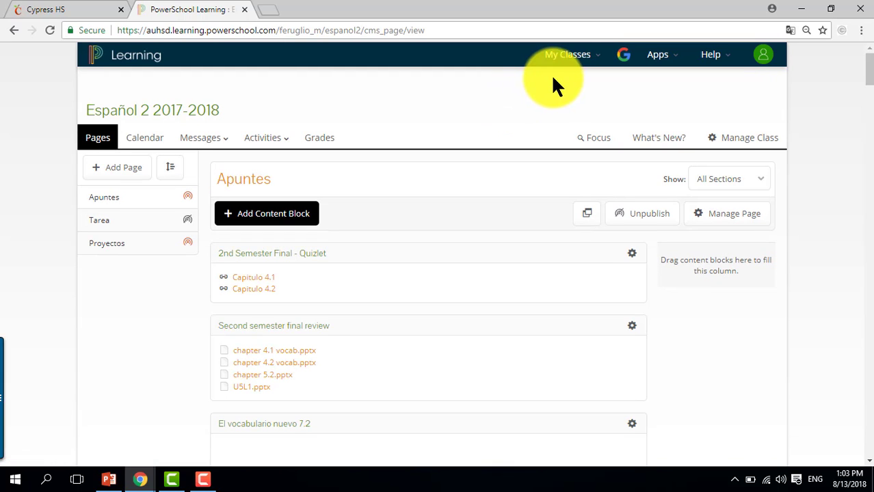
left_click(576, 58)
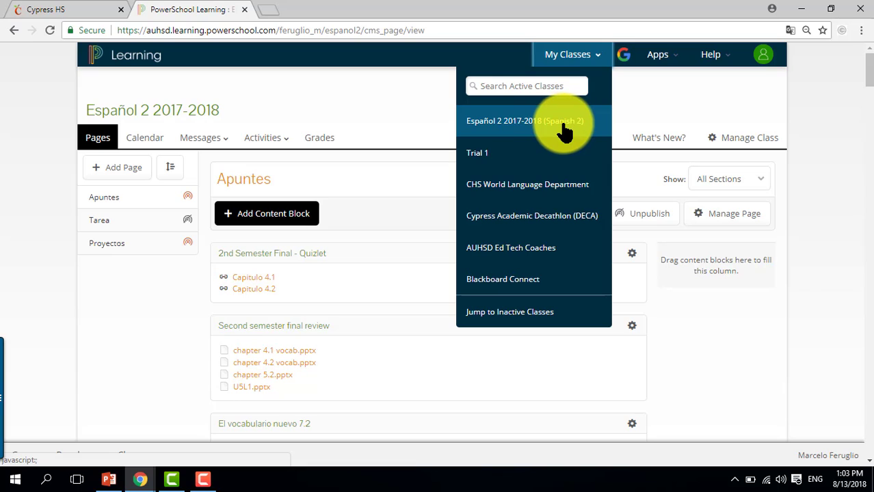
left_click(376, 94)
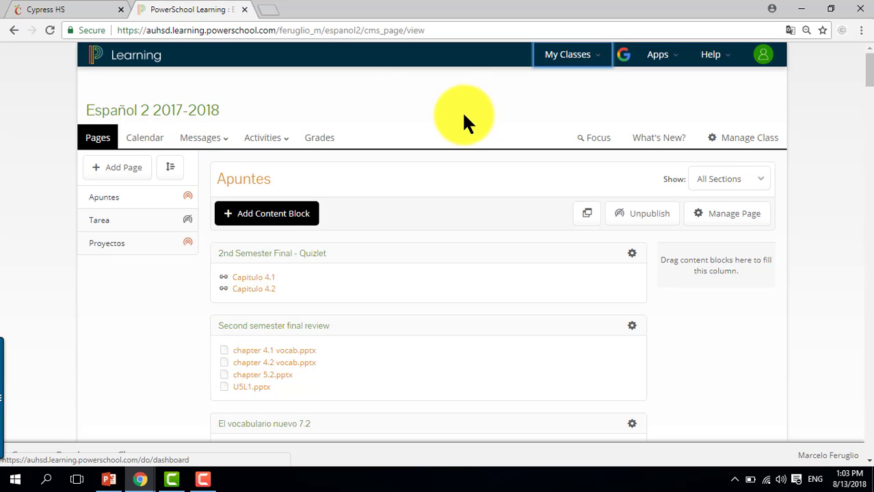
Rename the class to Español 2 2018-2019 in the class settings and save
left_click(750, 139)
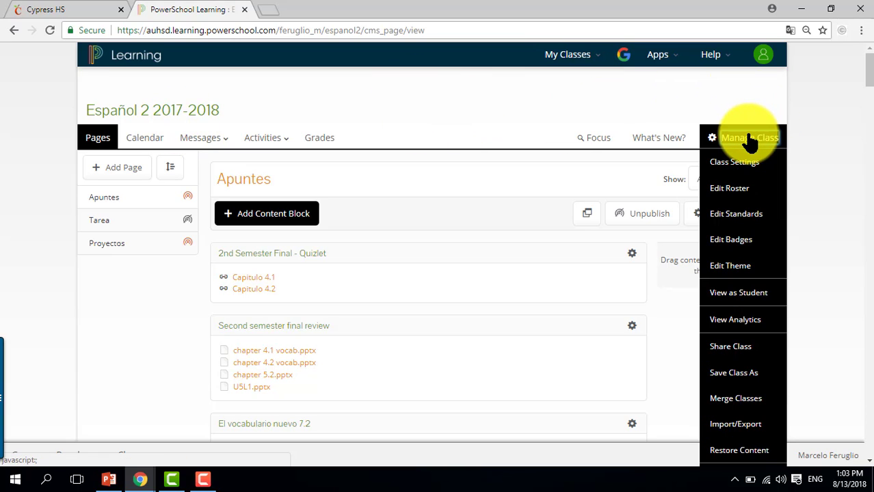
left_click(741, 171)
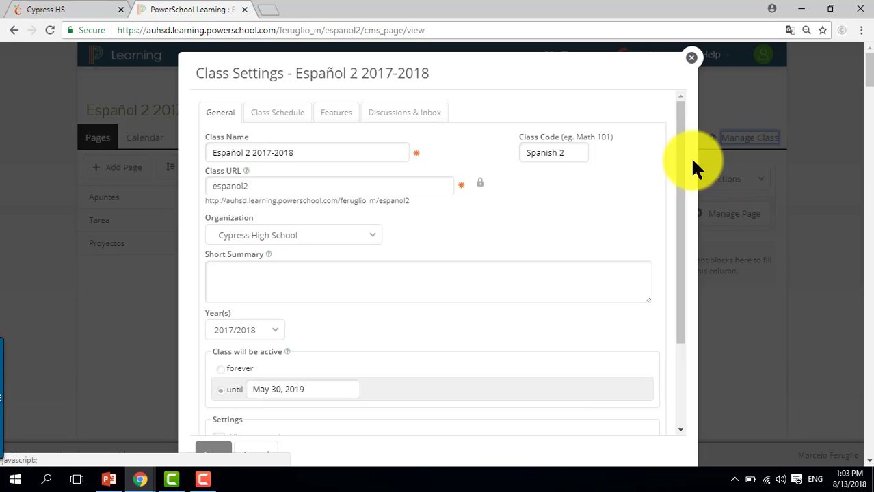
left_click(328, 155)
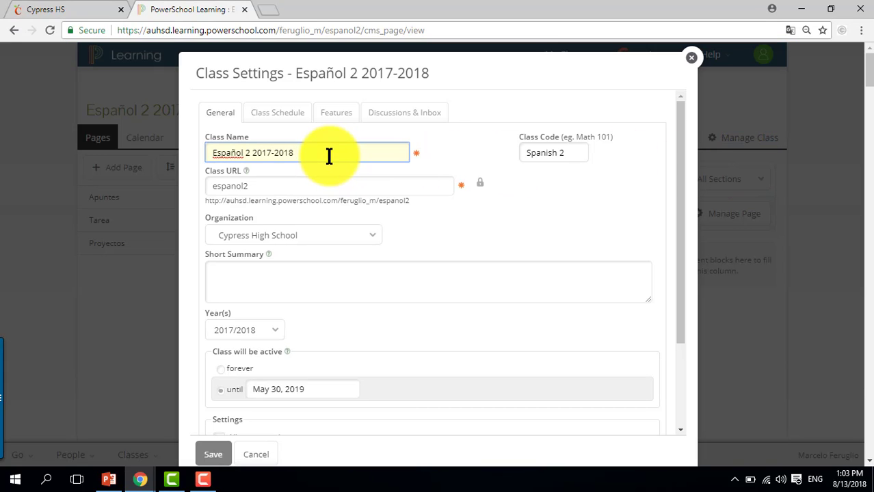
key("BackSpace")
key("BackSpace")
key("BackSpace")
key("BackSpace")
key("BackSpace")
key("BackSpace")
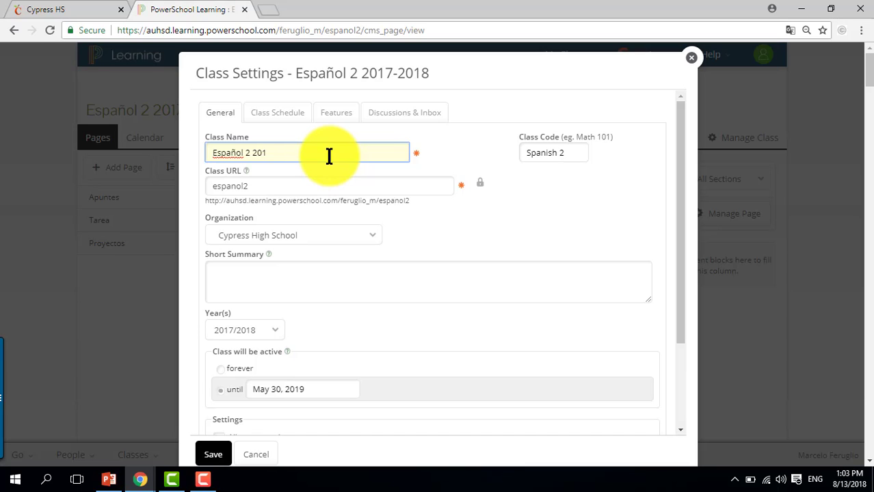
type("8-2019")
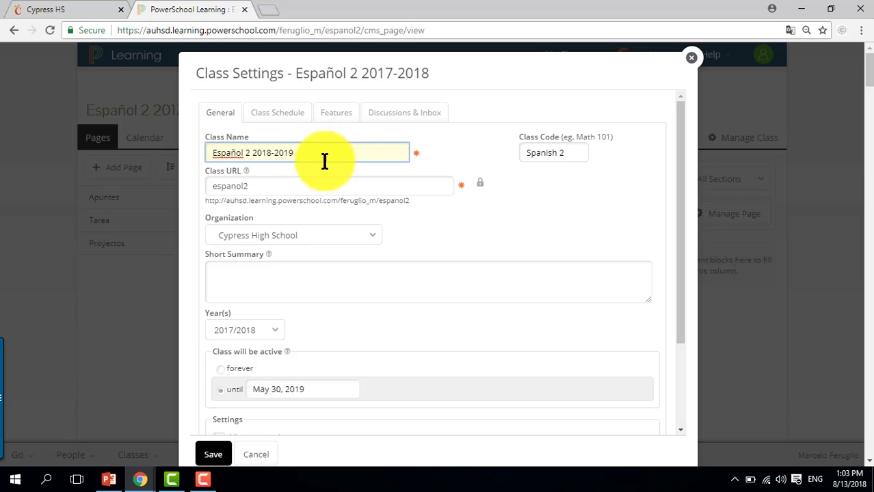
left_click(214, 457)
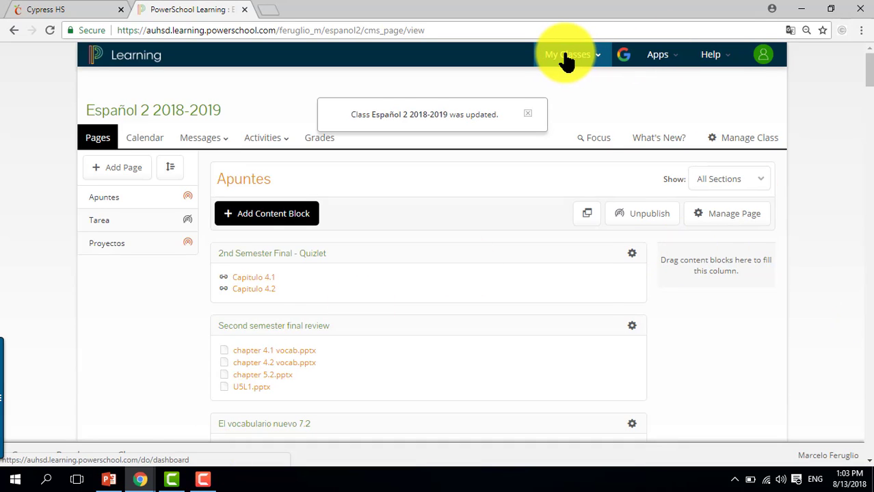
Open the roster's section manager and unlink the linked Español 1 class from Section A
left_click(566, 58)
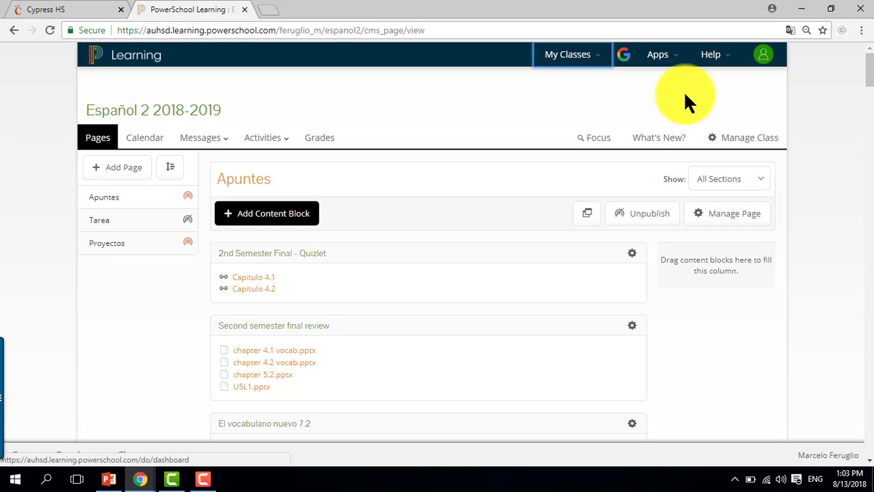
left_click(743, 139)
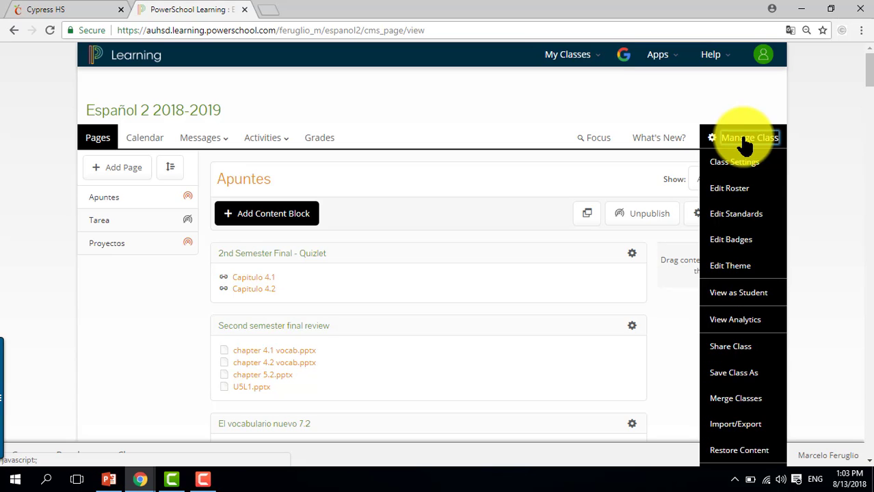
left_click(750, 188)
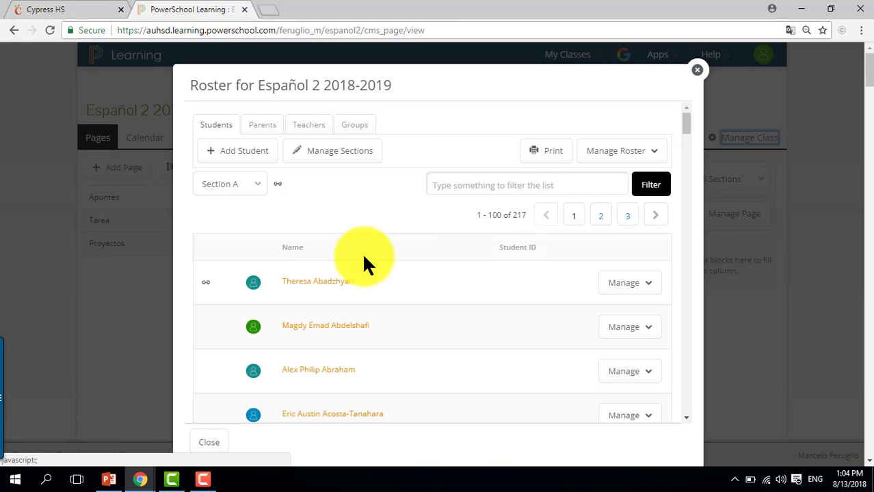
left_click(347, 155)
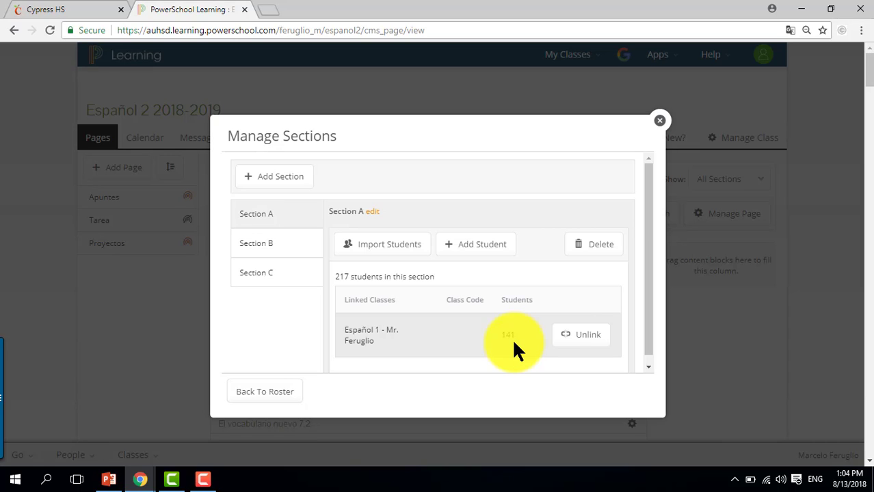
left_click(581, 342)
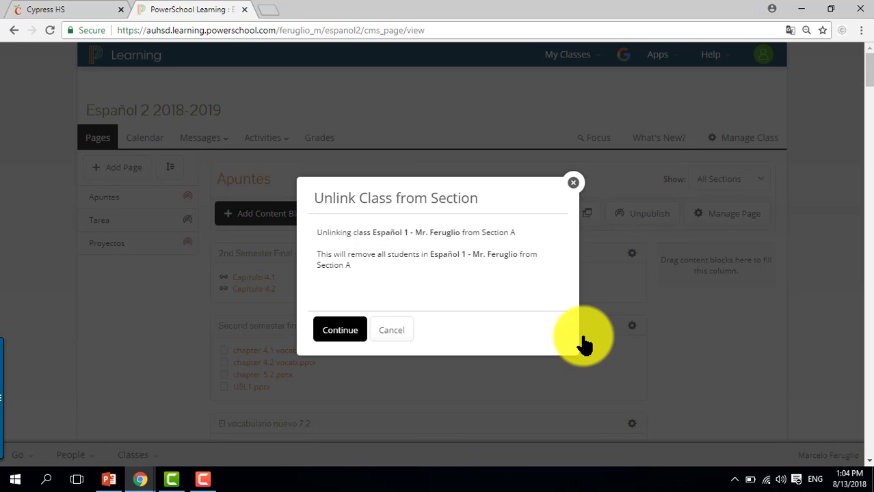
left_click(343, 335)
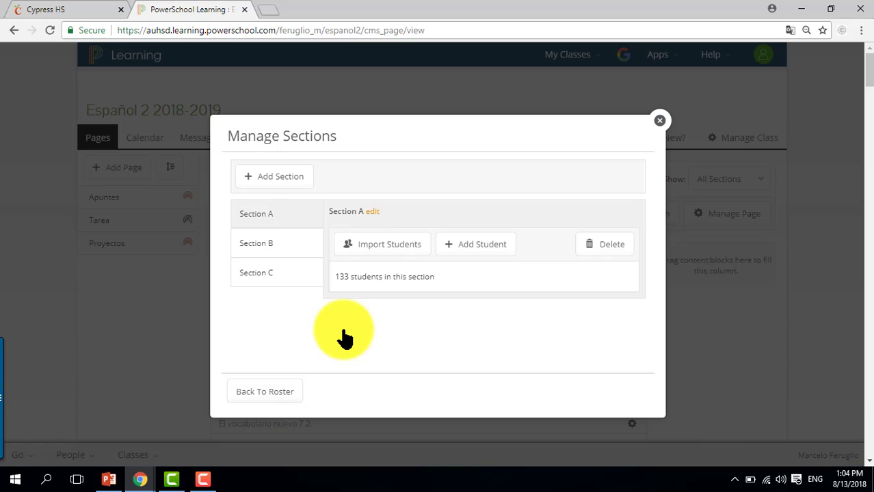
Delete Section A, choosing to delete all students in it
left_click(610, 245)
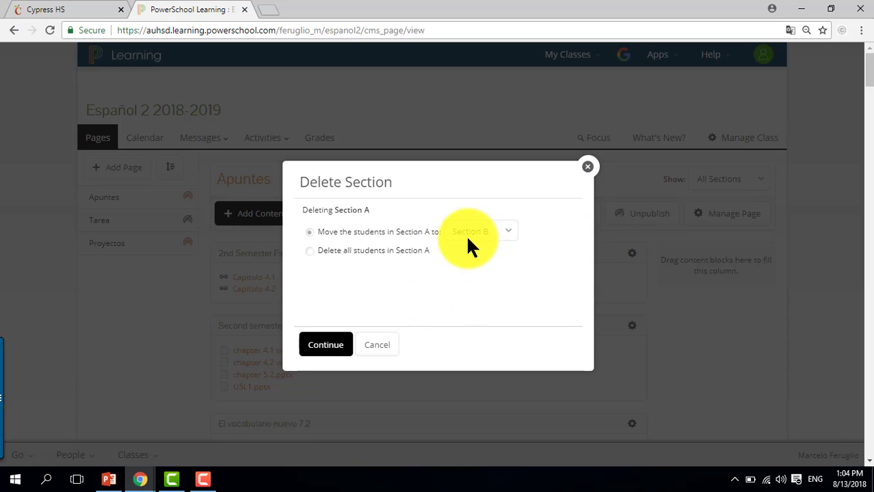
left_click(404, 250)
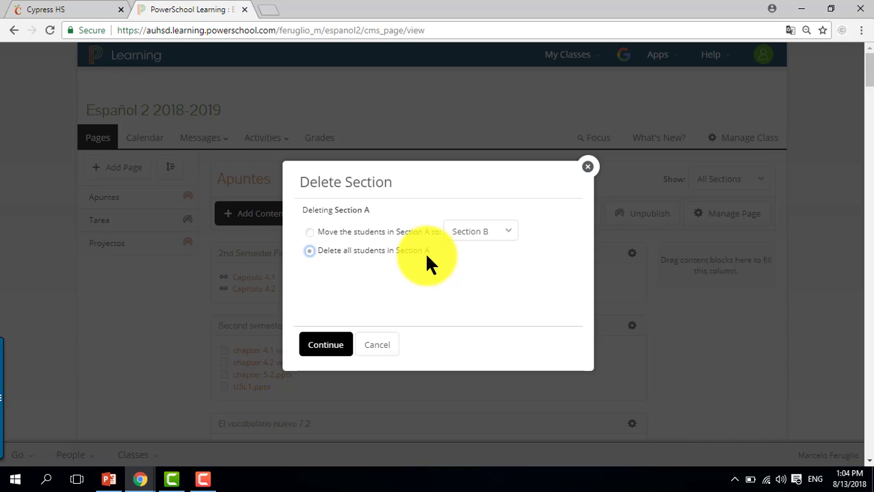
left_click(324, 347)
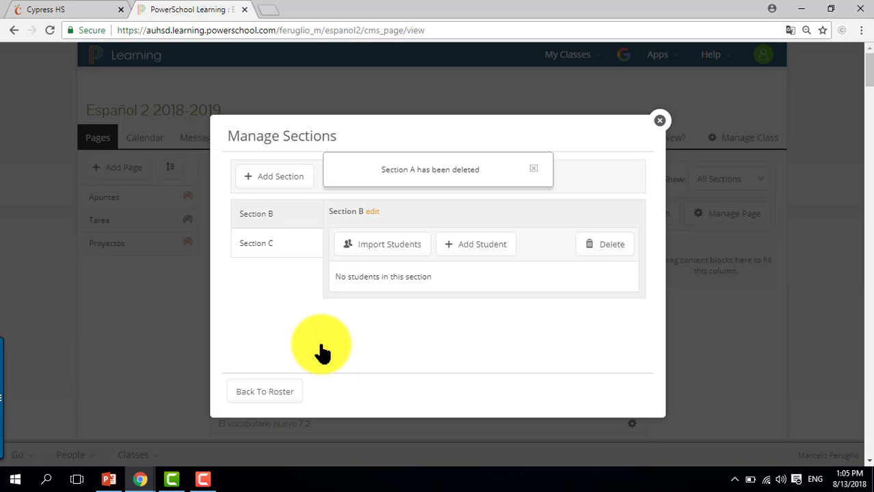
left_click(535, 170)
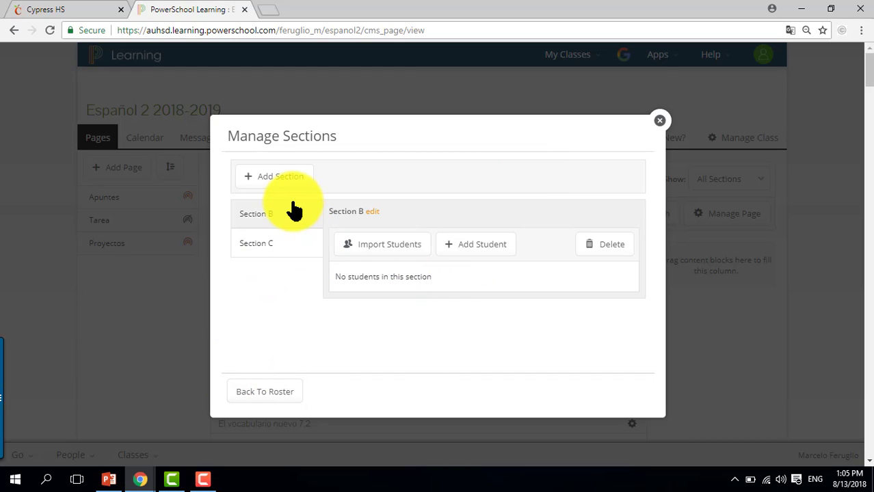
Select Section B and open its student import, searching only your own classes
left_click(290, 257)
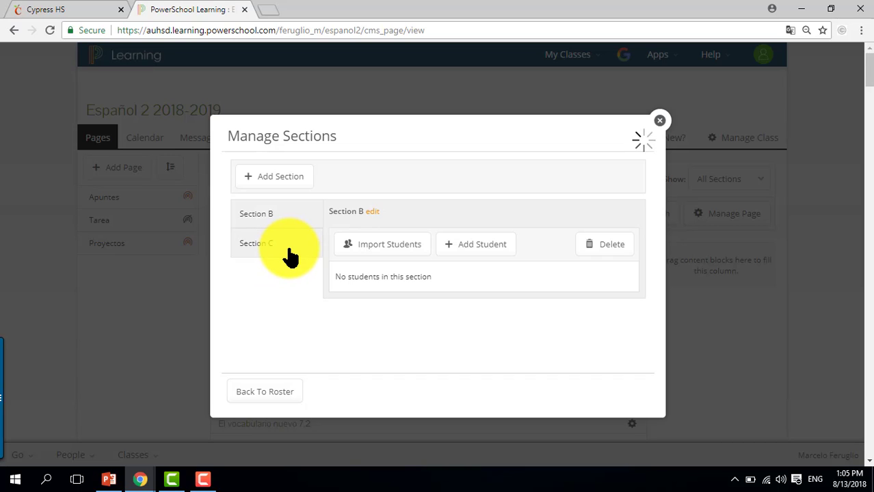
left_click(286, 223)
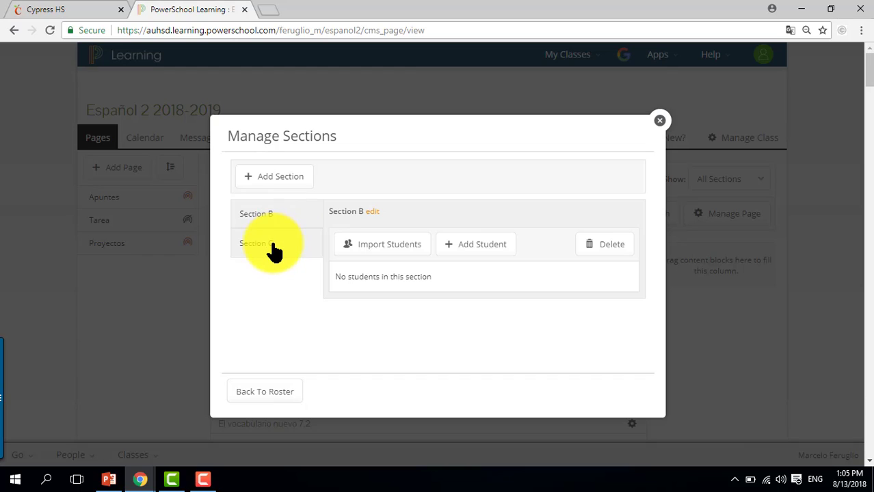
left_click(274, 248)
left_click(279, 220)
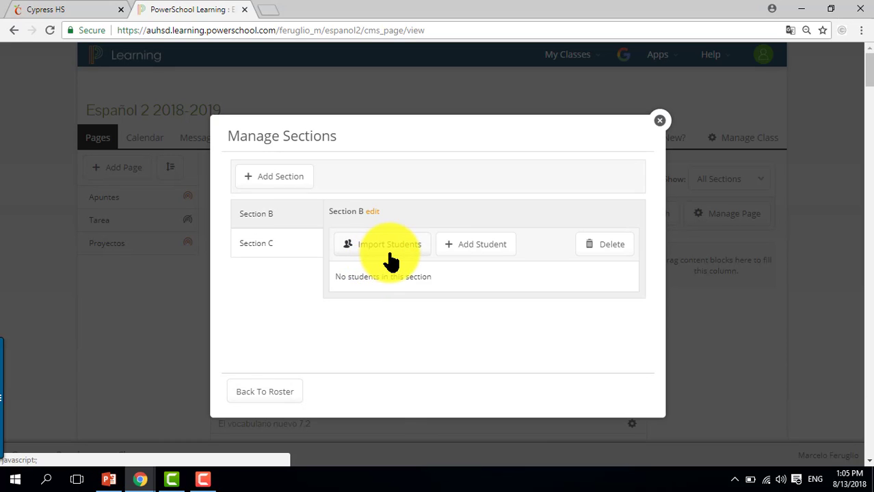
left_click(389, 255)
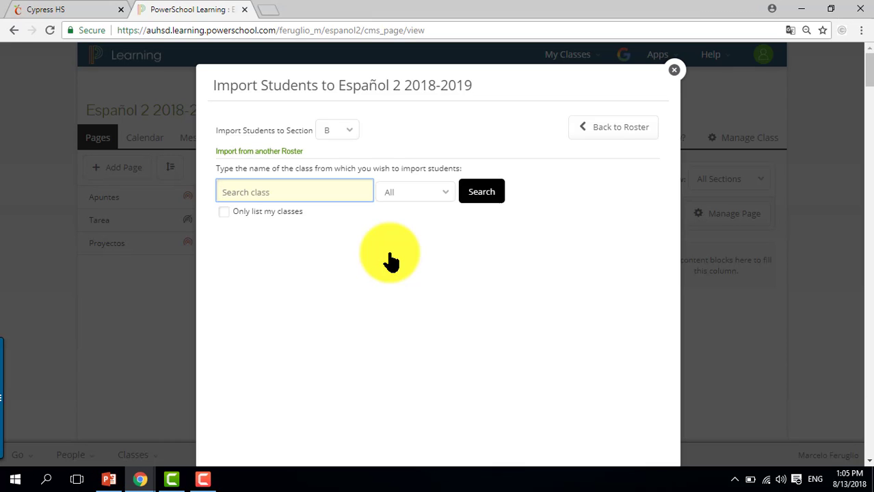
left_click(224, 210)
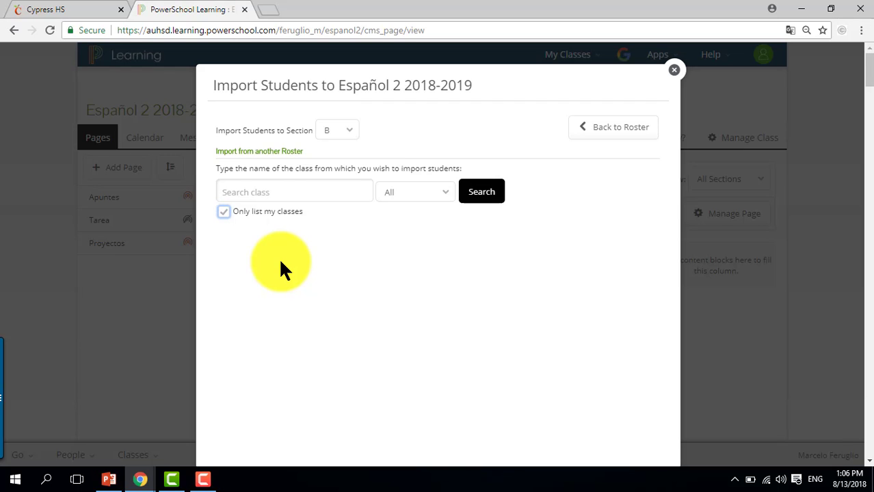
left_click(483, 193)
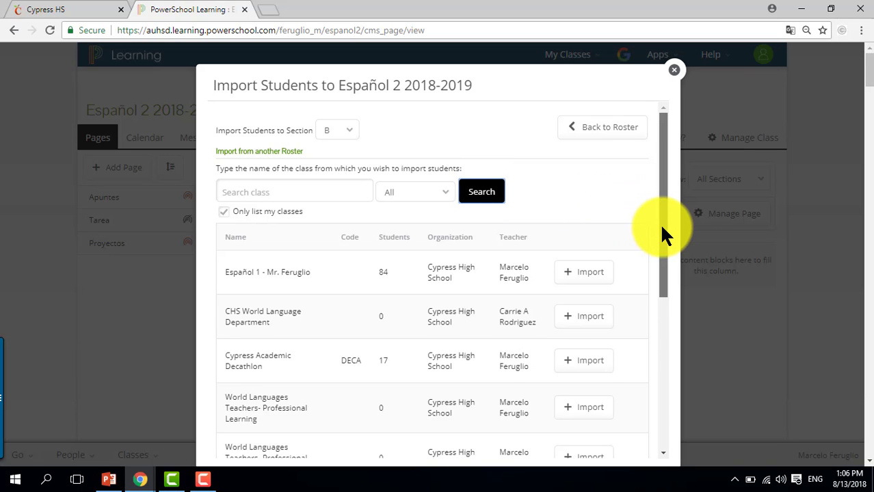
Link the Spanish 2 P (163) roster to Section B and import its students
left_click_drag(662, 226, 677, 419)
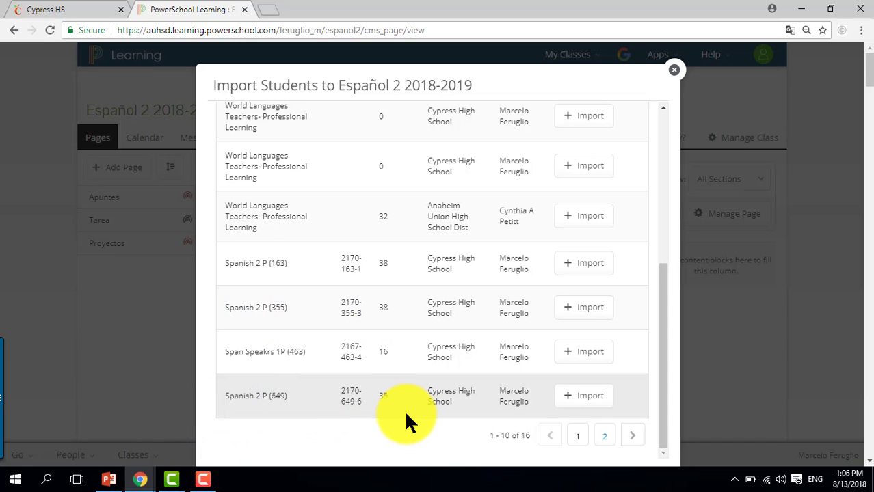
left_click(603, 436)
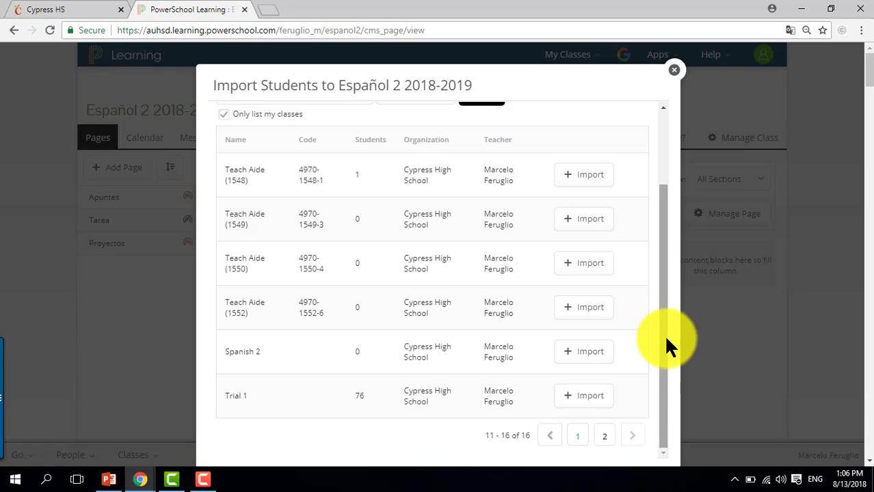
left_click(579, 438)
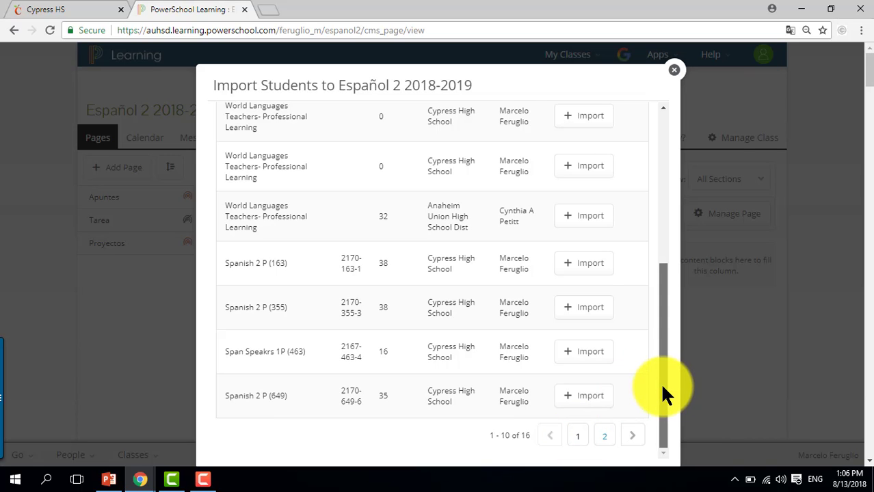
left_click_drag(660, 382, 680, 411)
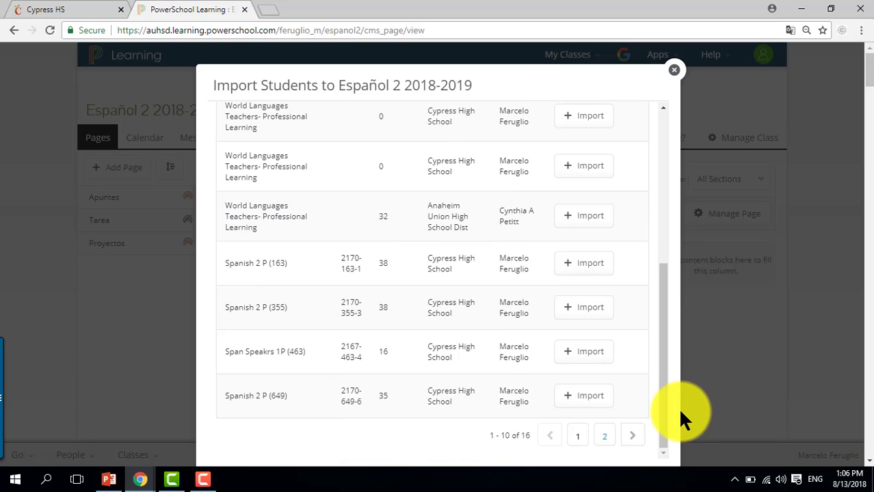
left_click(586, 265)
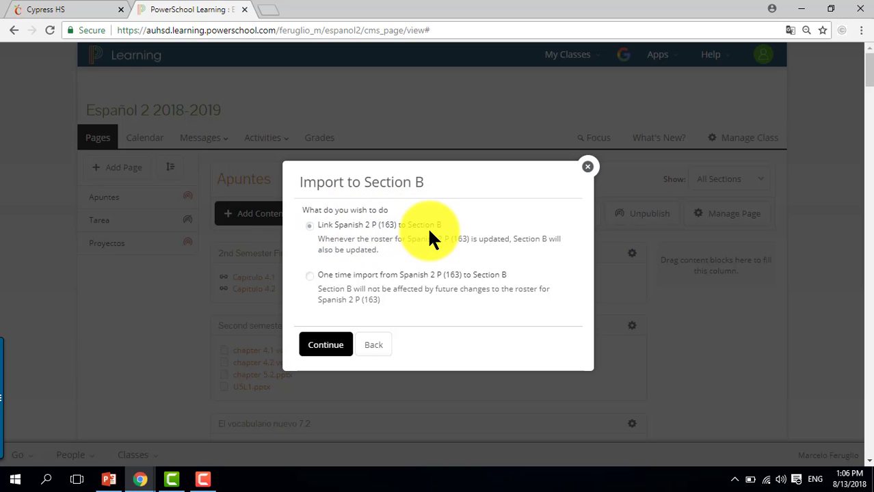
left_click(332, 347)
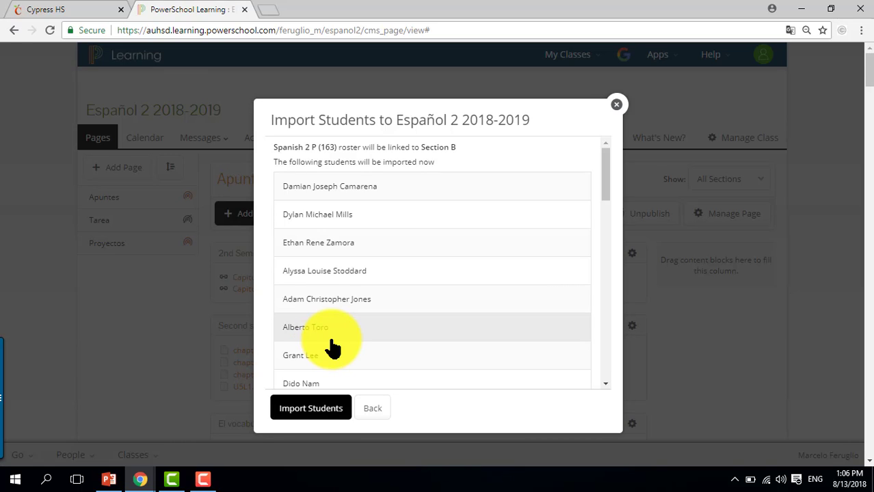
left_click_drag(604, 179, 613, 140)
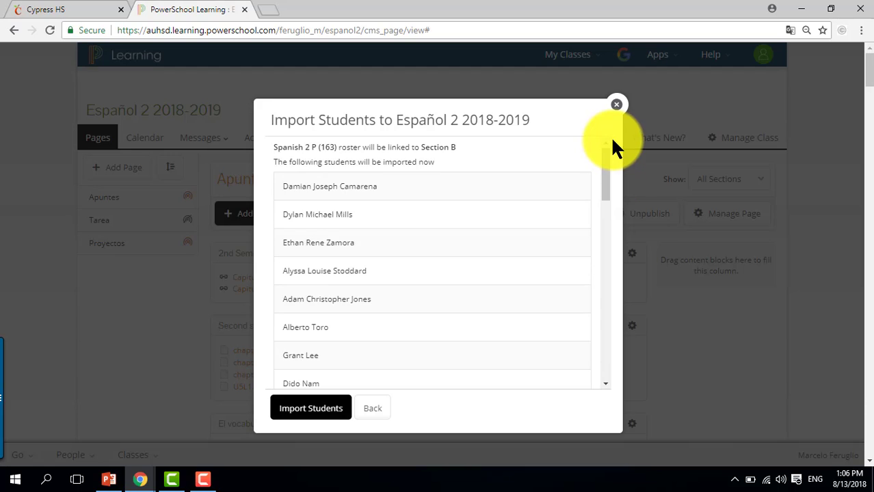
left_click(309, 411)
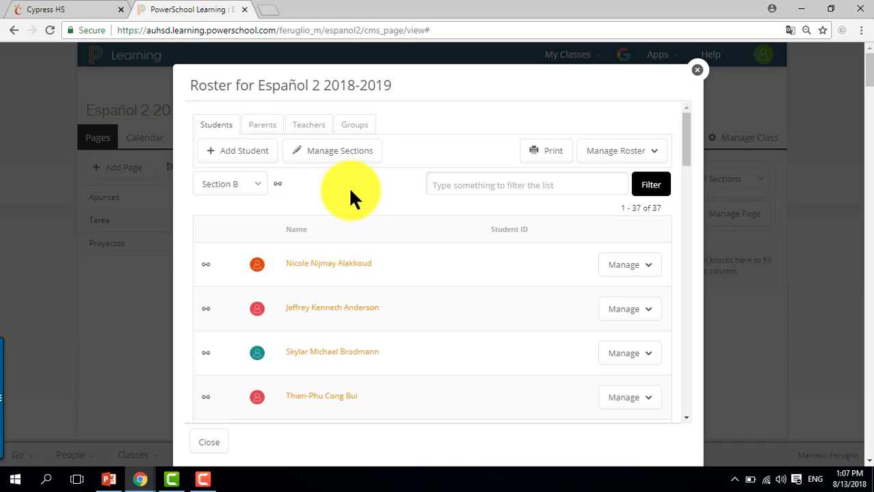
Rename Section B to Period 1 in the section manager
left_click(322, 151)
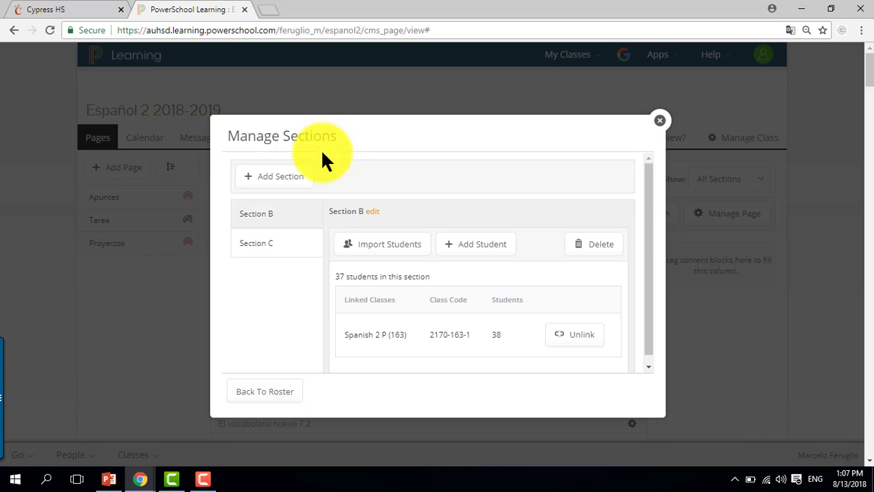
left_click(374, 216)
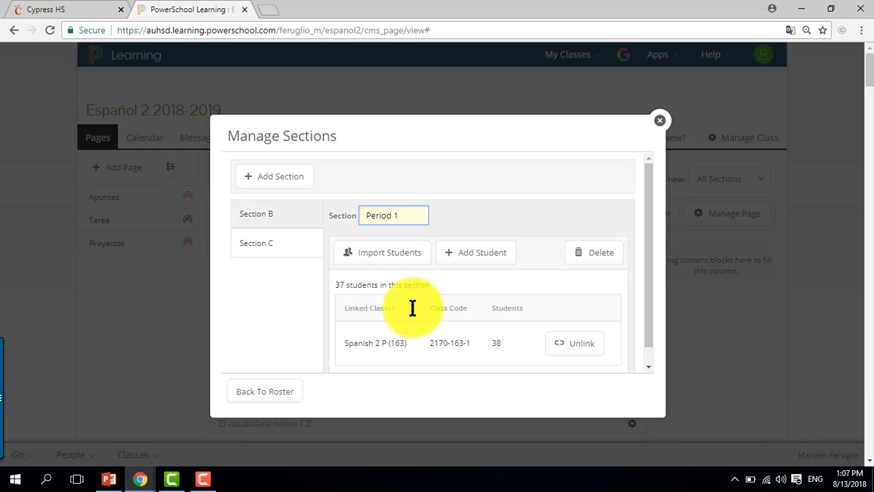
left_click(460, 207)
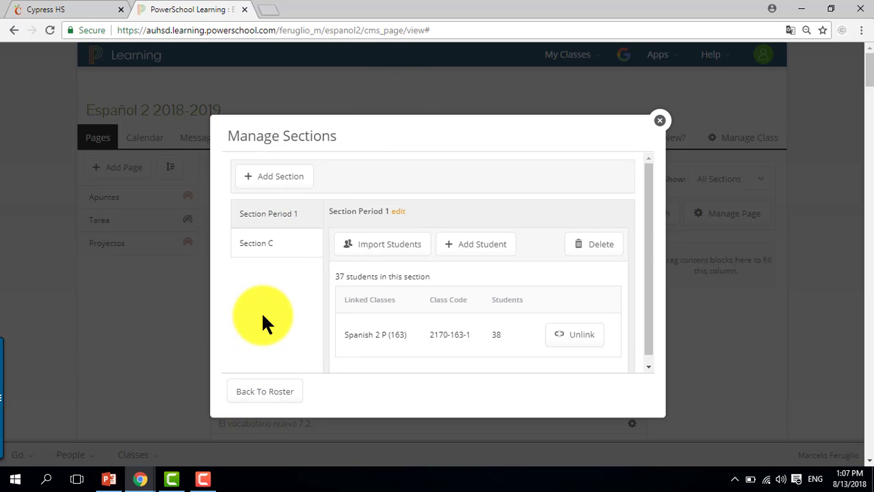
Open Section C's student import, list only your own classes, and link the Spanish 2 P (355) roster to it
left_click(261, 257)
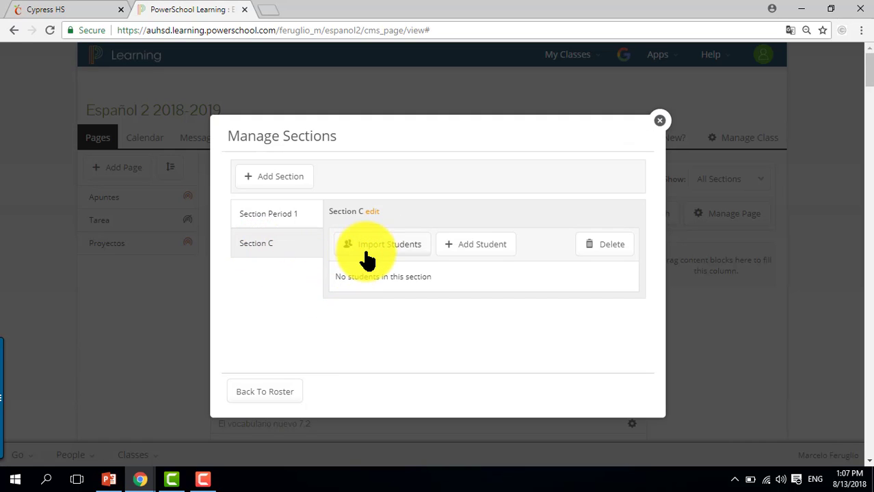
left_click(389, 246)
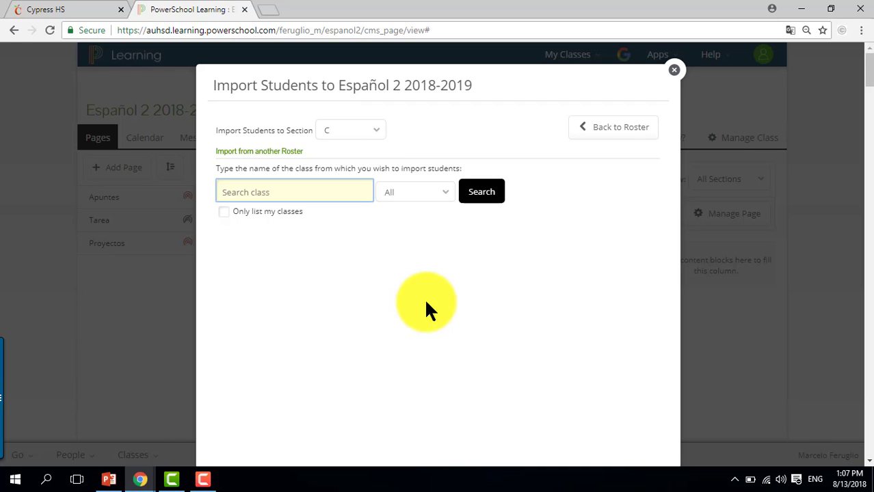
left_click(223, 211)
left_click(223, 211)
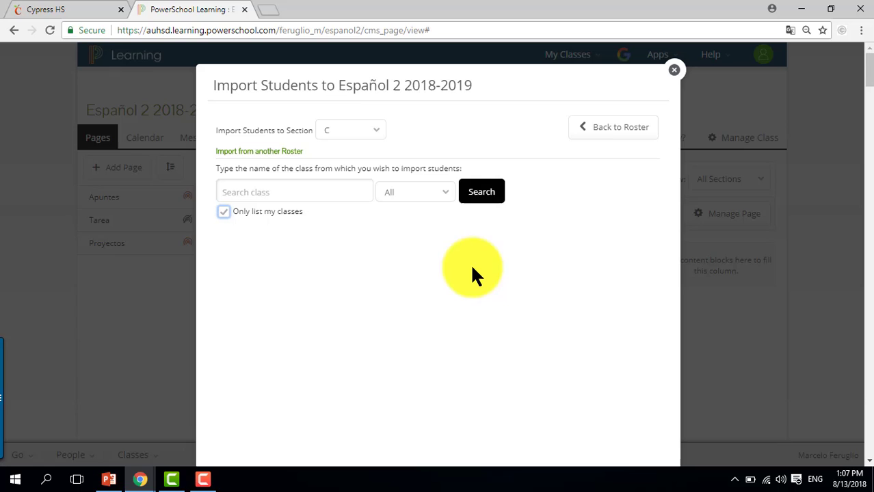
left_click(489, 196)
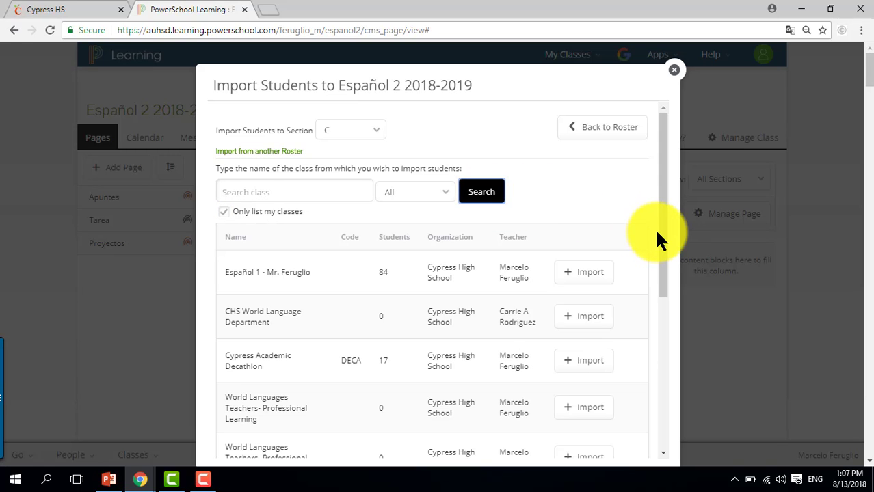
left_click_drag(662, 252, 679, 415)
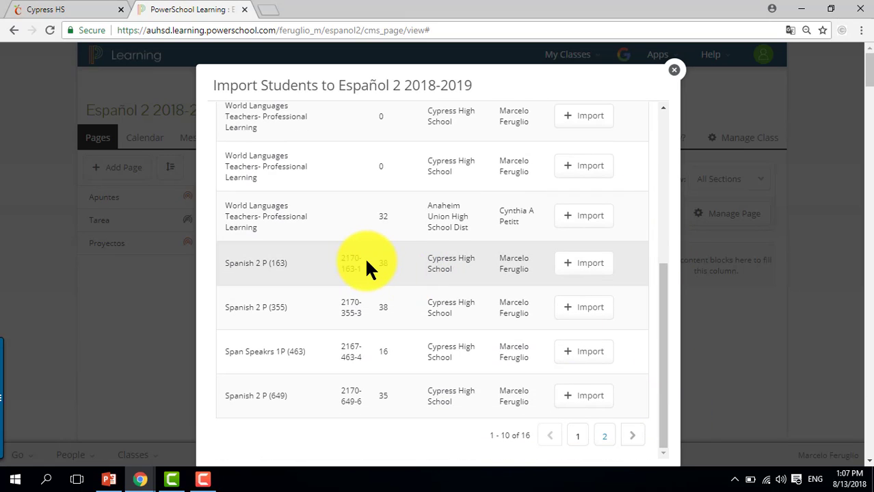
left_click(588, 308)
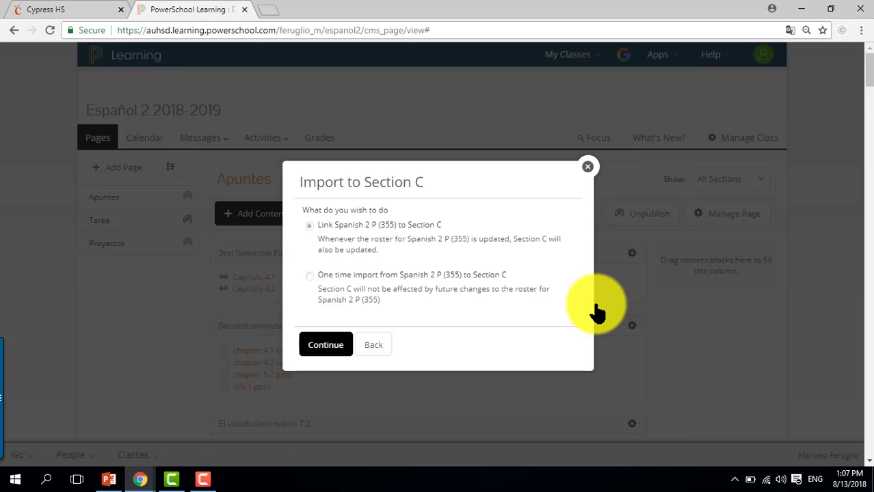
left_click(320, 350)
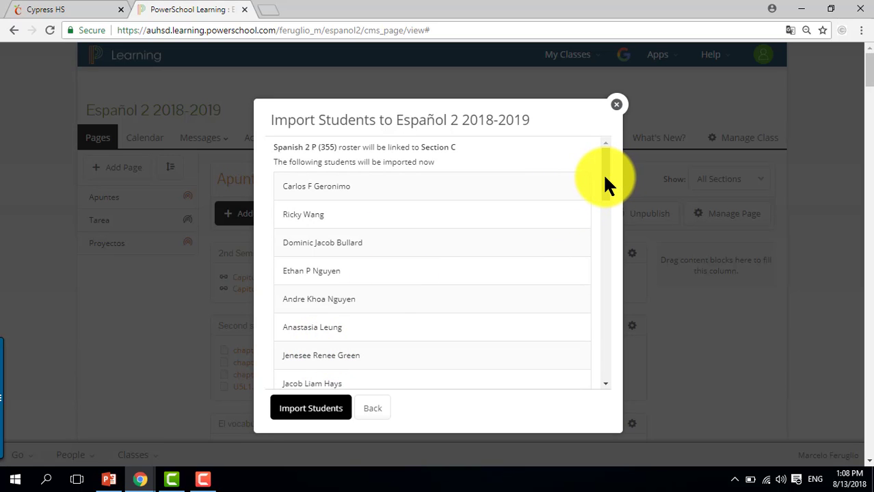
left_click_drag(604, 176, 604, 224)
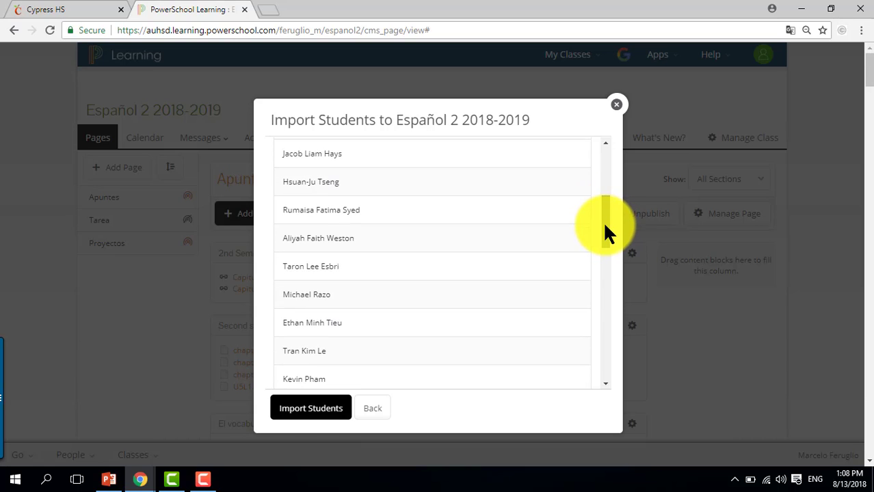
left_click(301, 417)
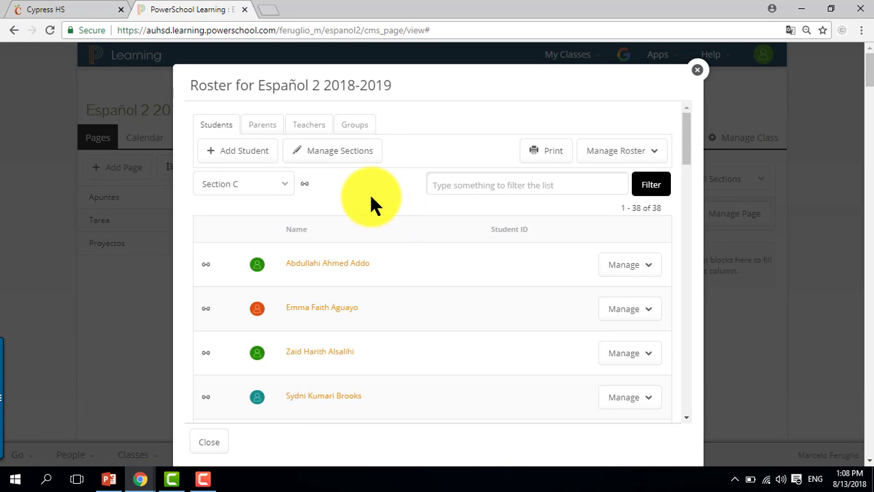
Rename Section C to Period 3 and add a new section named C
left_click(342, 156)
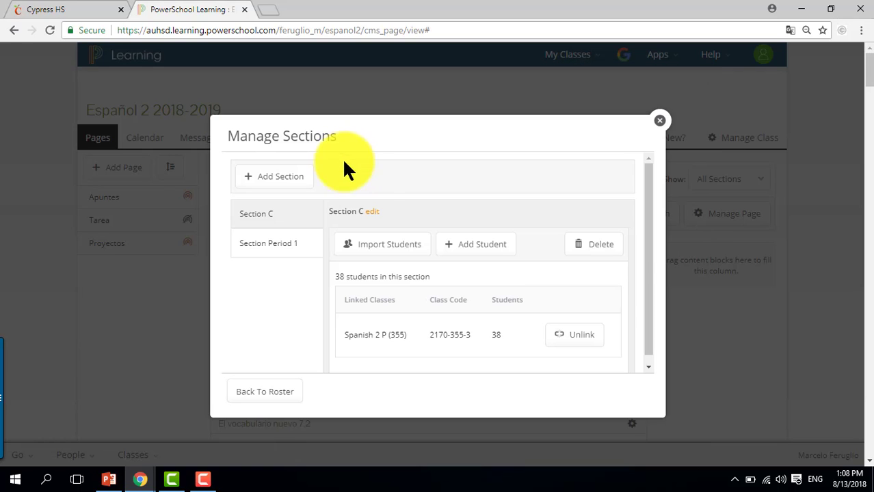
left_click(371, 212)
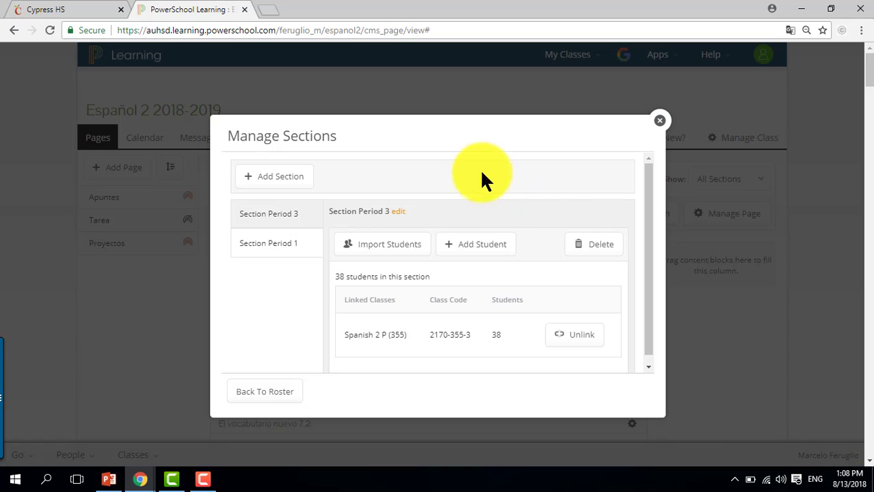
left_click(273, 191)
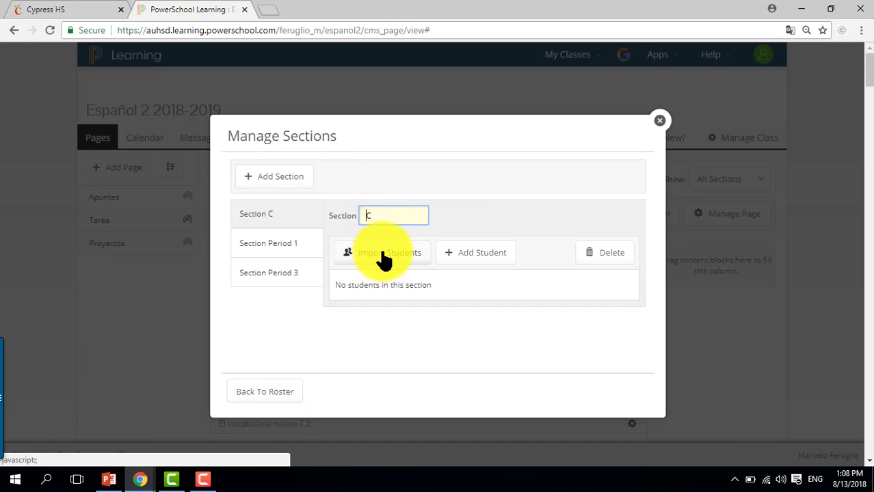
key("Return")
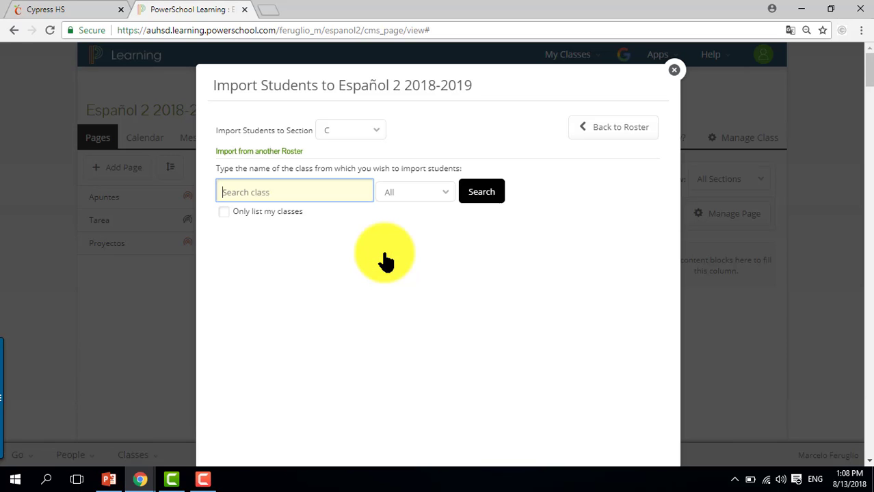
List only your own classes, link the Spanish 2 P (649) roster to the new Section C, and import its students
left_click(223, 211)
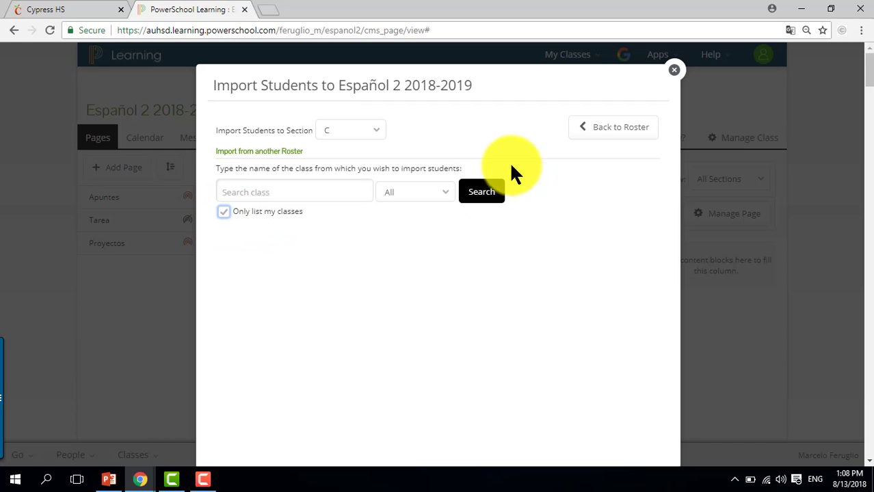
left_click(478, 193)
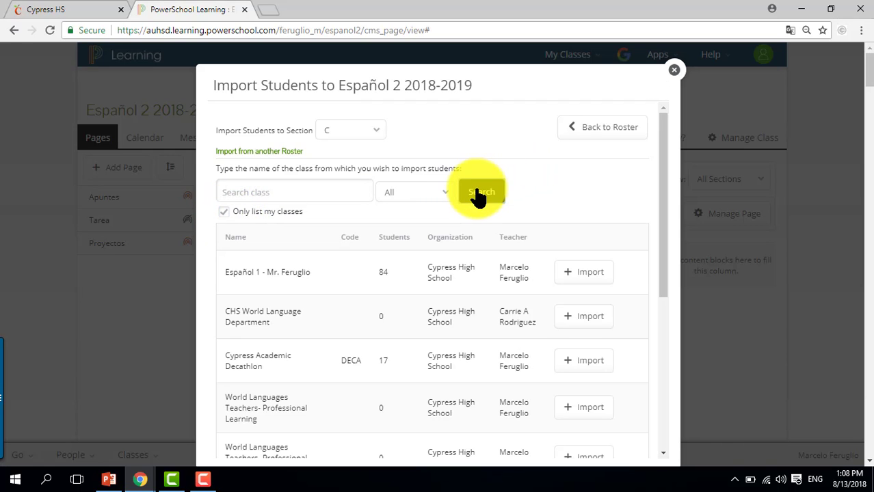
left_click_drag(665, 234, 665, 396)
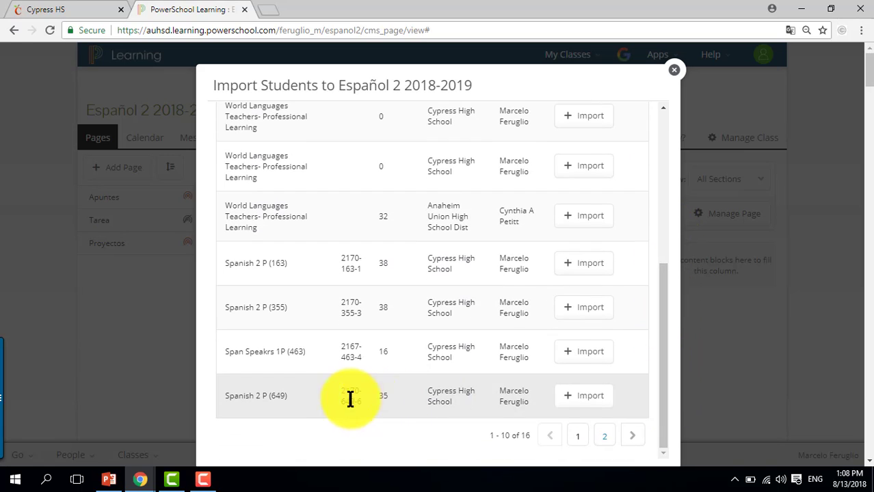
left_click(587, 398)
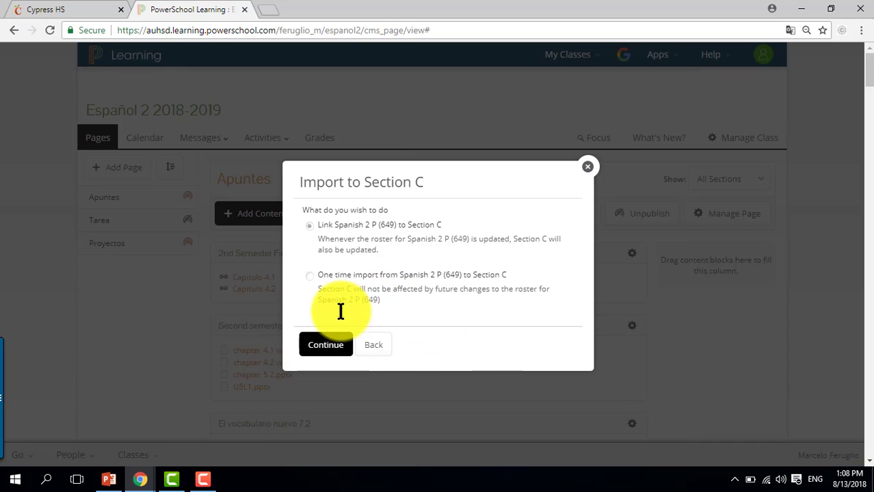
left_click(335, 351)
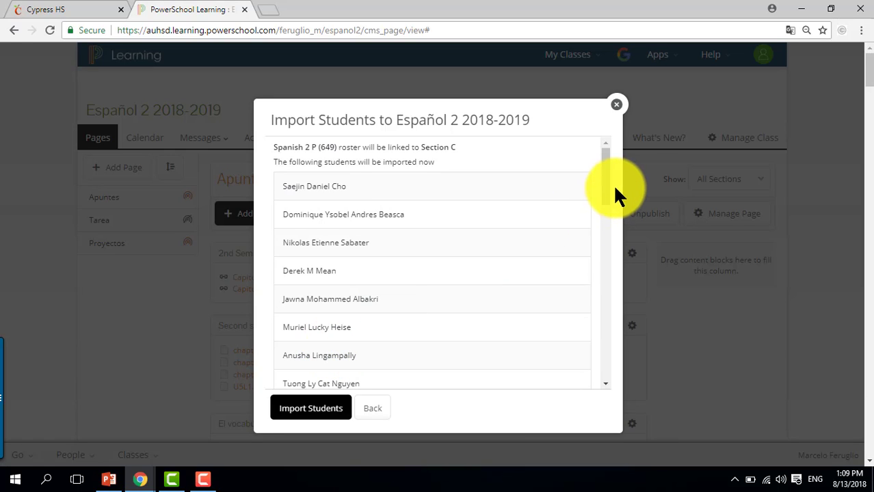
left_click_drag(606, 184, 610, 236)
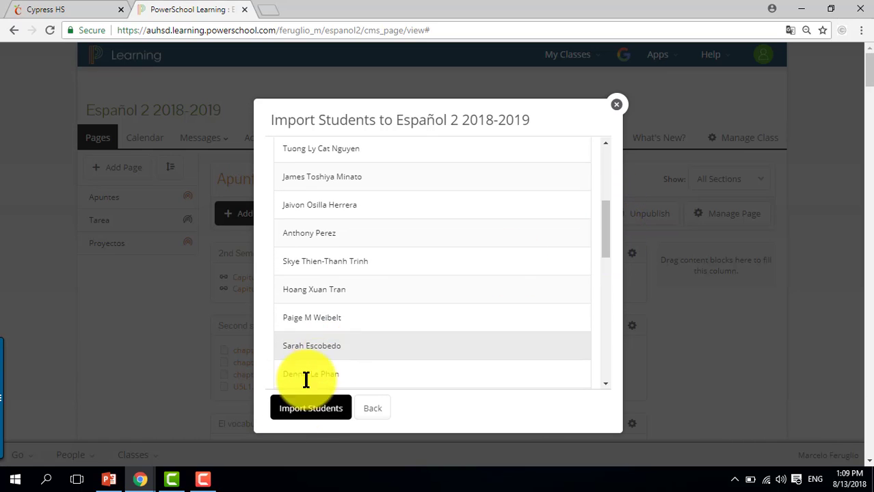
left_click(304, 410)
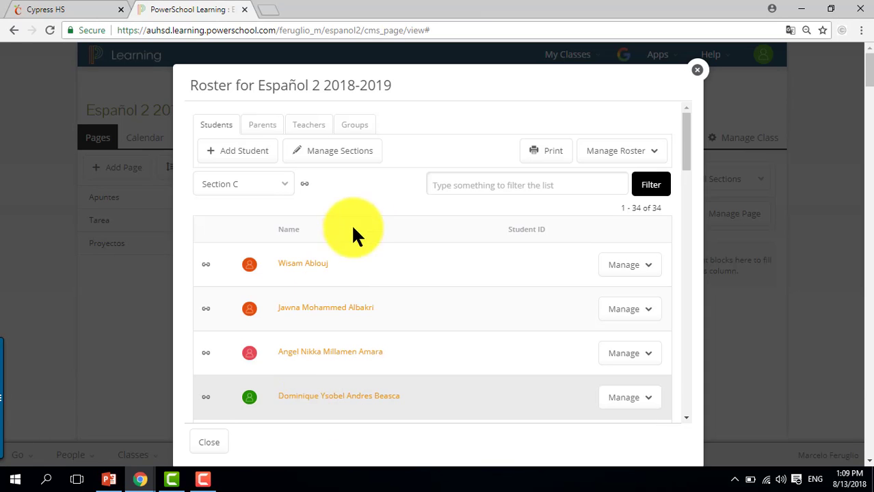
Rename Section C to Period 6 in the section manager and close the roster
left_click(334, 153)
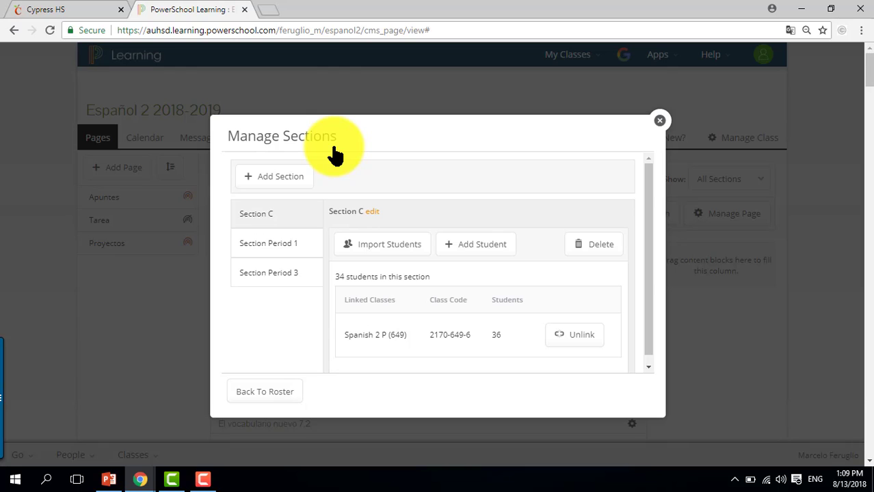
left_click(373, 212)
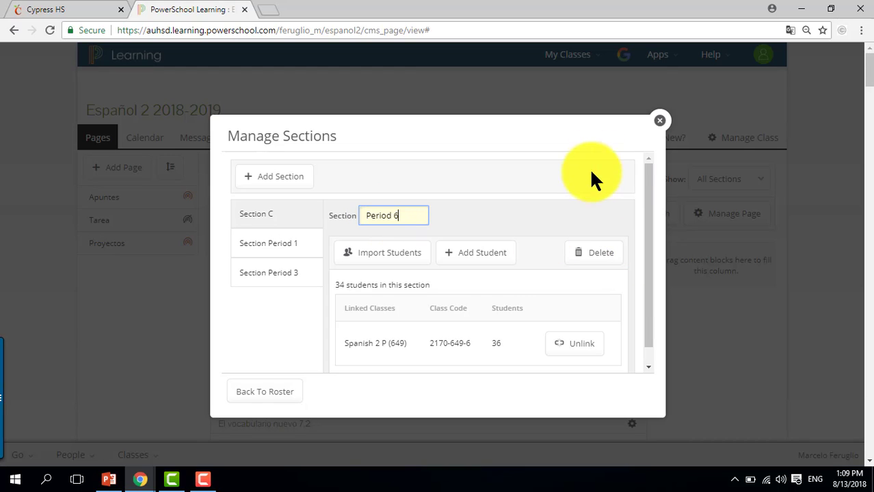
left_click(551, 233)
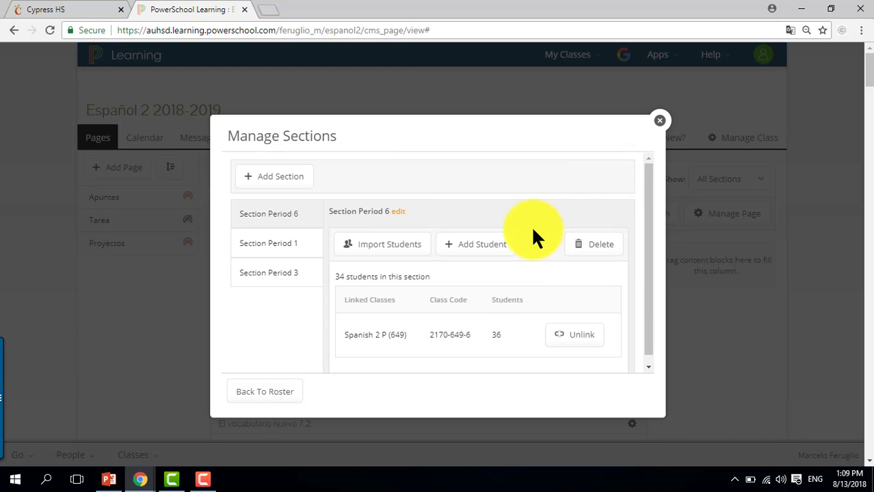
left_click(266, 241)
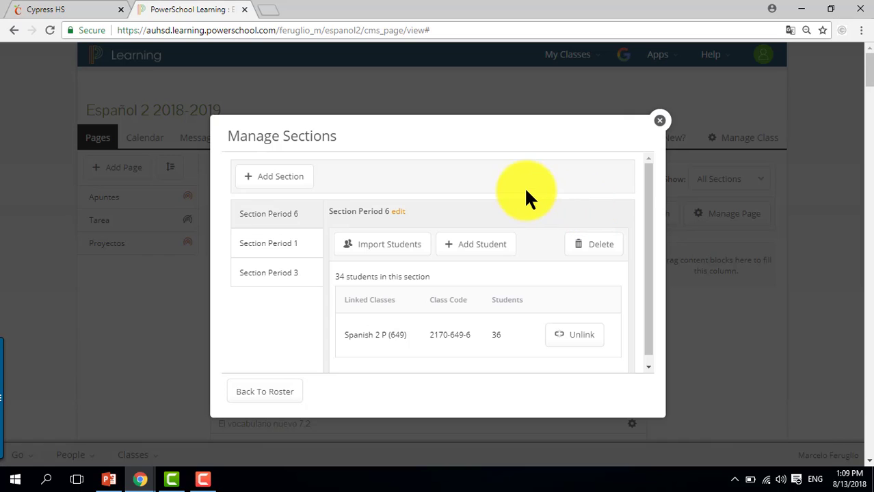
left_click(662, 123)
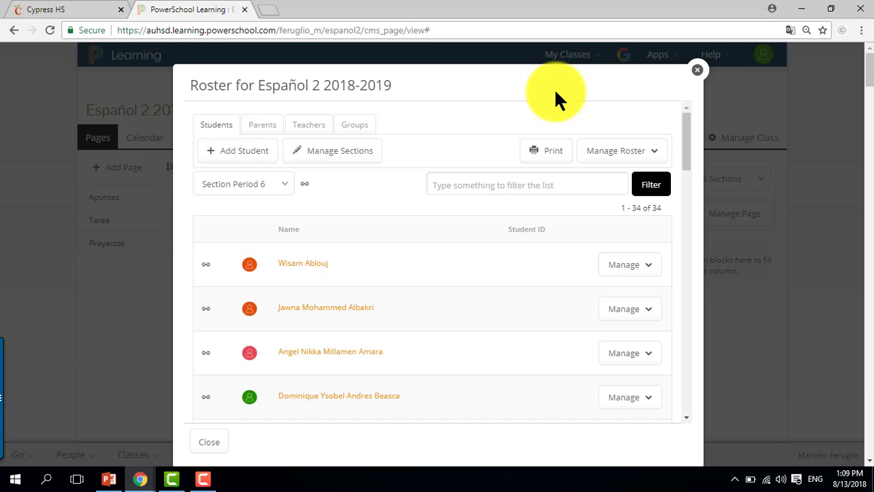
left_click(697, 70)
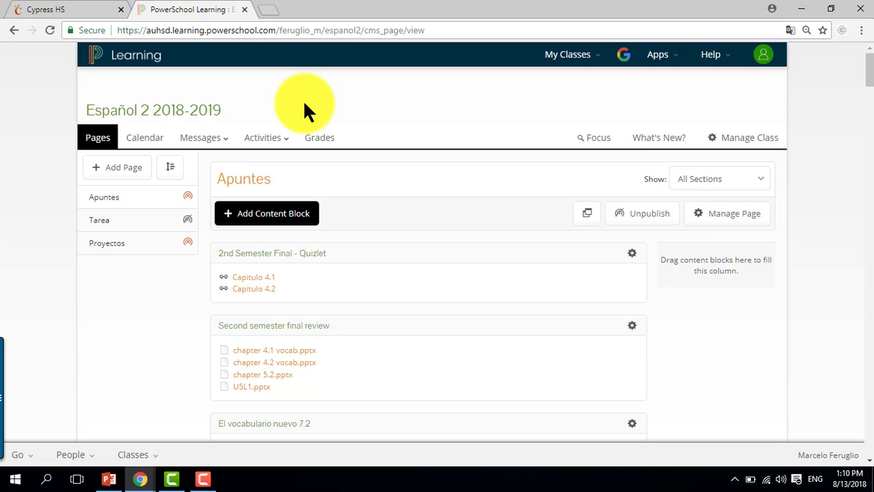
Publish the Tarea page immediately for all sections
mouse_move(186, 208)
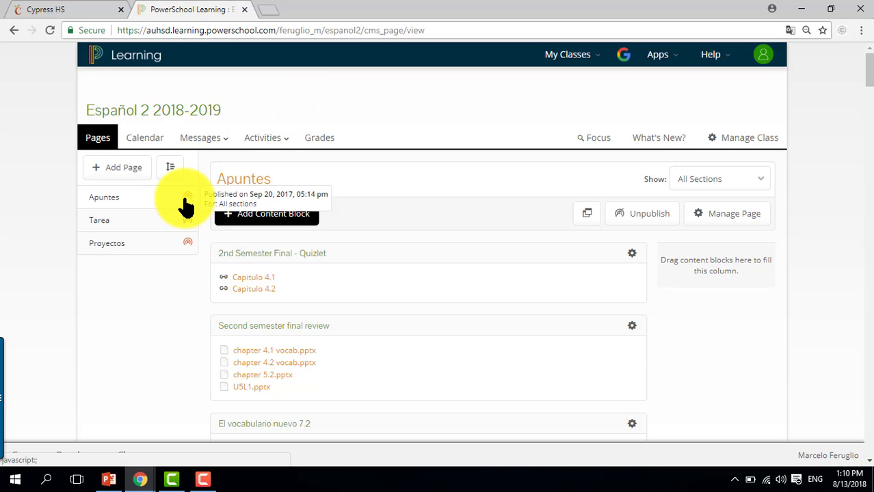
mouse_move(191, 227)
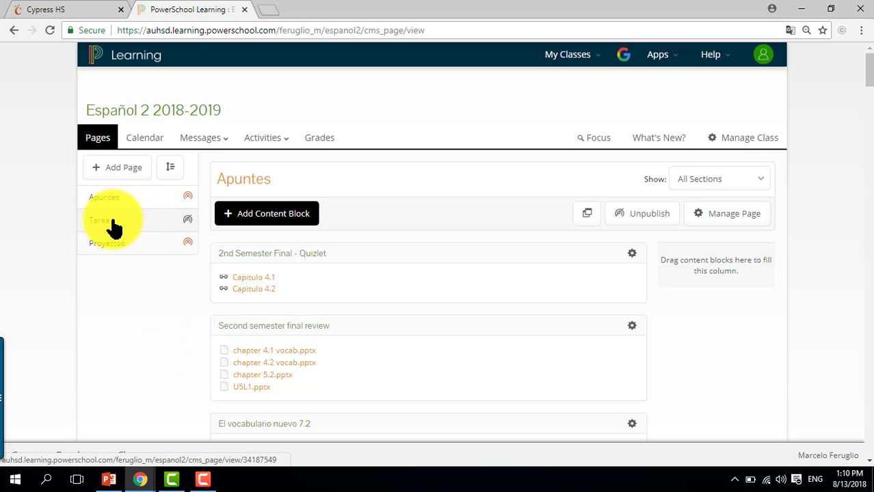
left_click(188, 222)
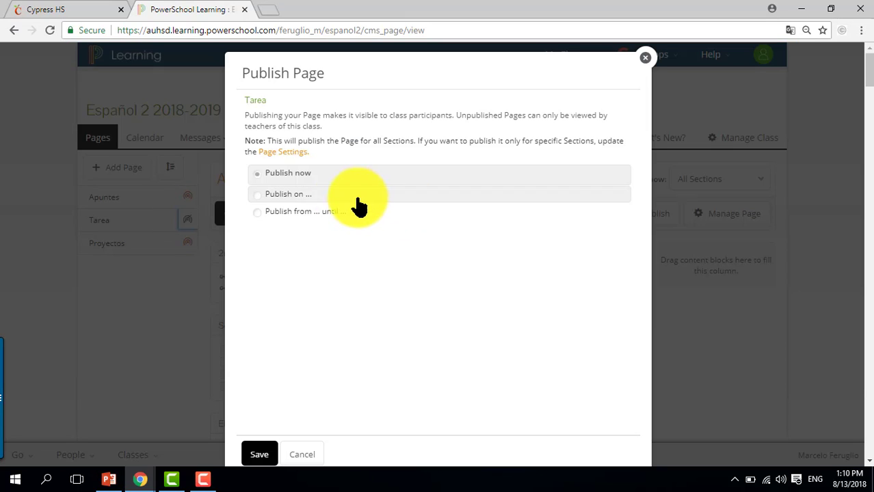
left_click(328, 198)
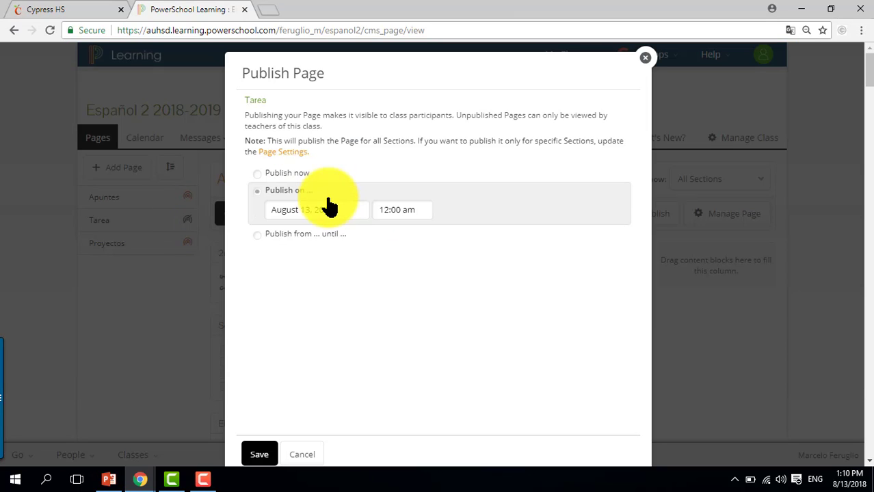
left_click(301, 174)
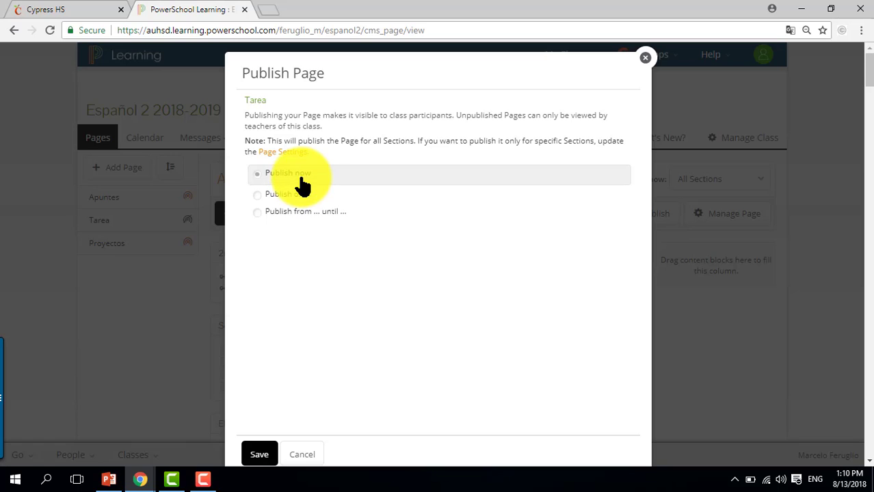
left_click(259, 454)
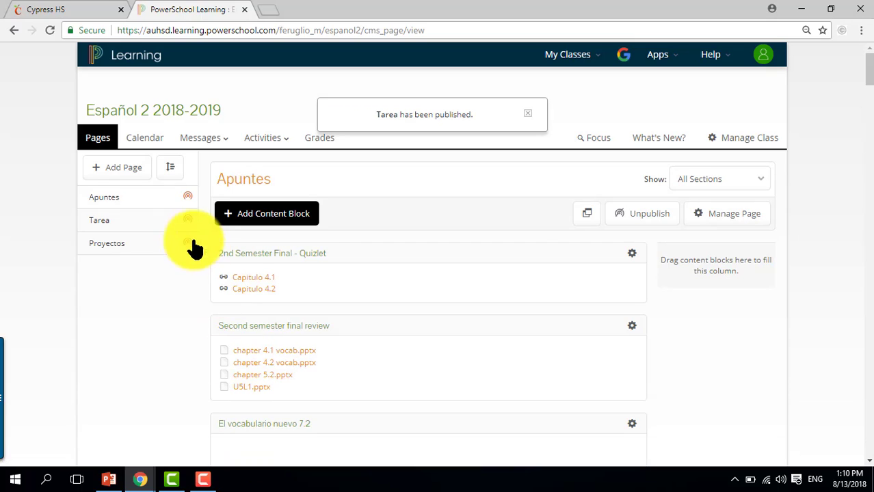
Unpublish the Proyectos page
mouse_move(188, 214)
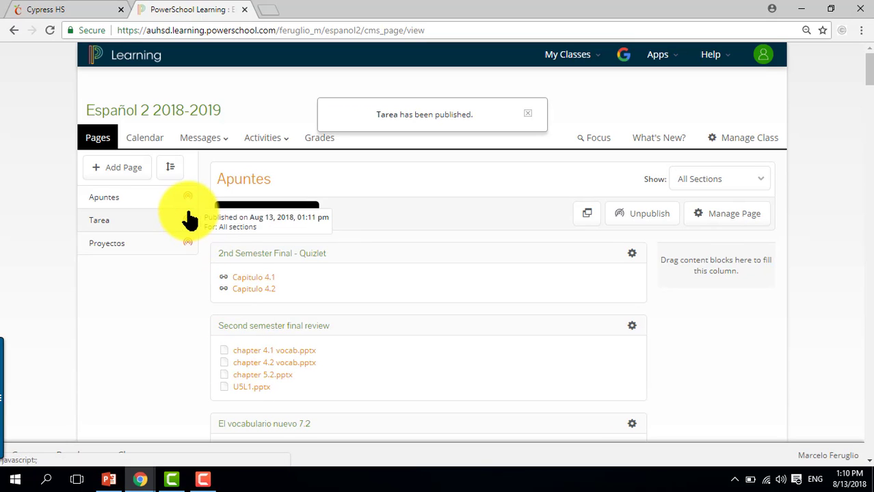
left_click(188, 243)
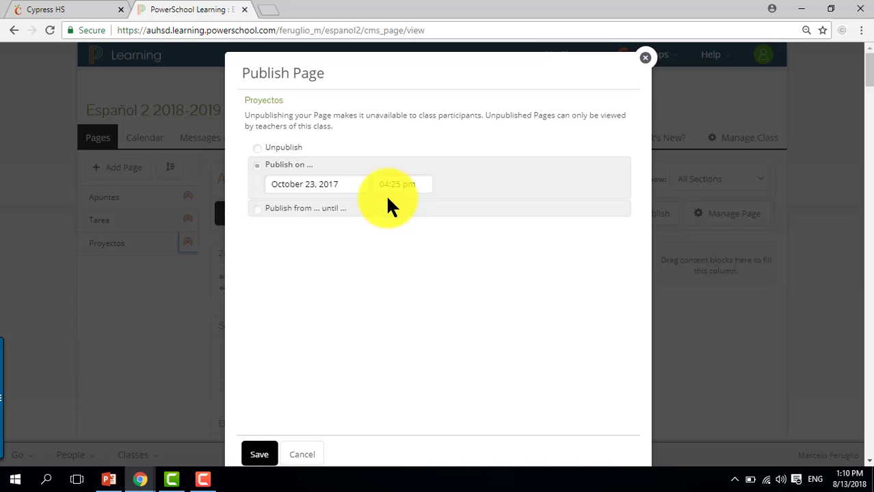
left_click(293, 150)
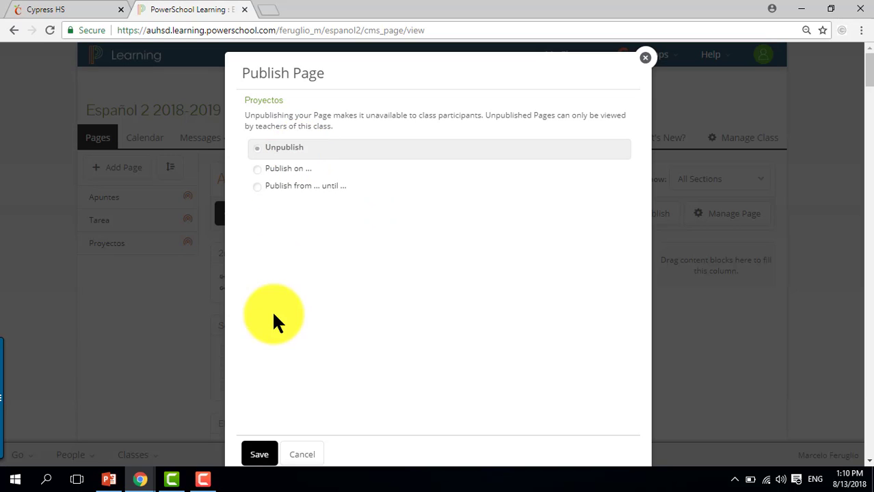
left_click(267, 454)
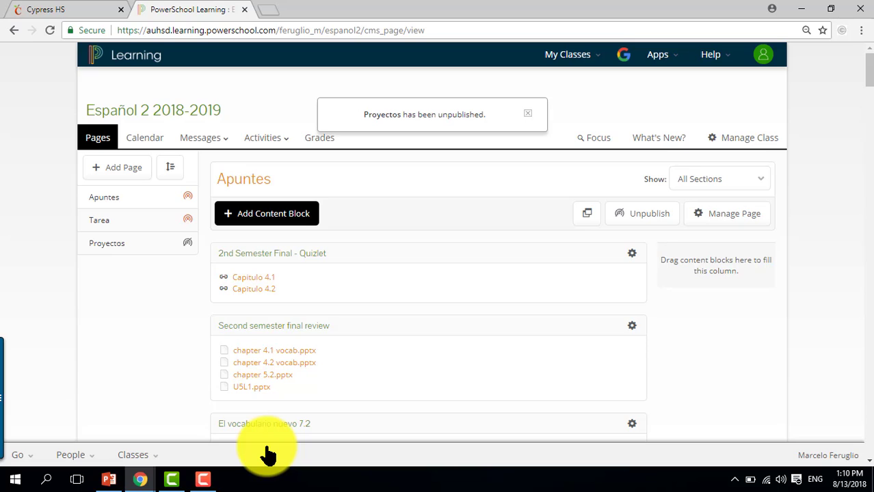
left_click(532, 117)
left_click(201, 480)
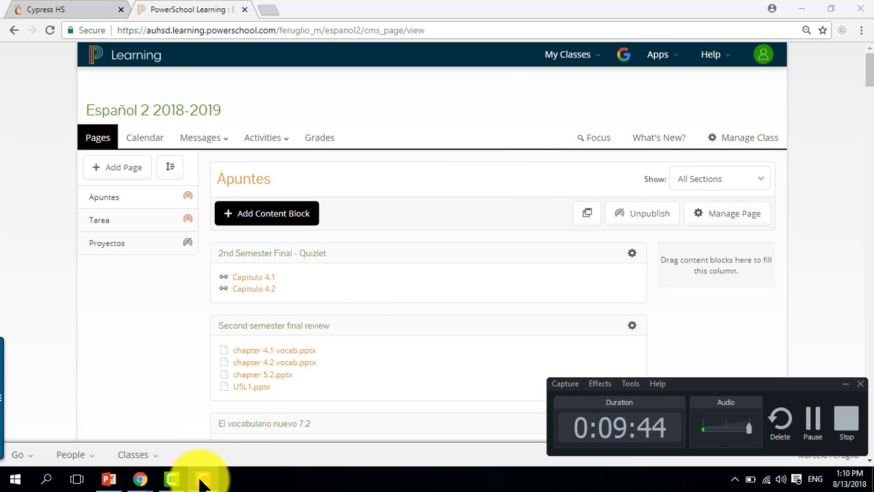